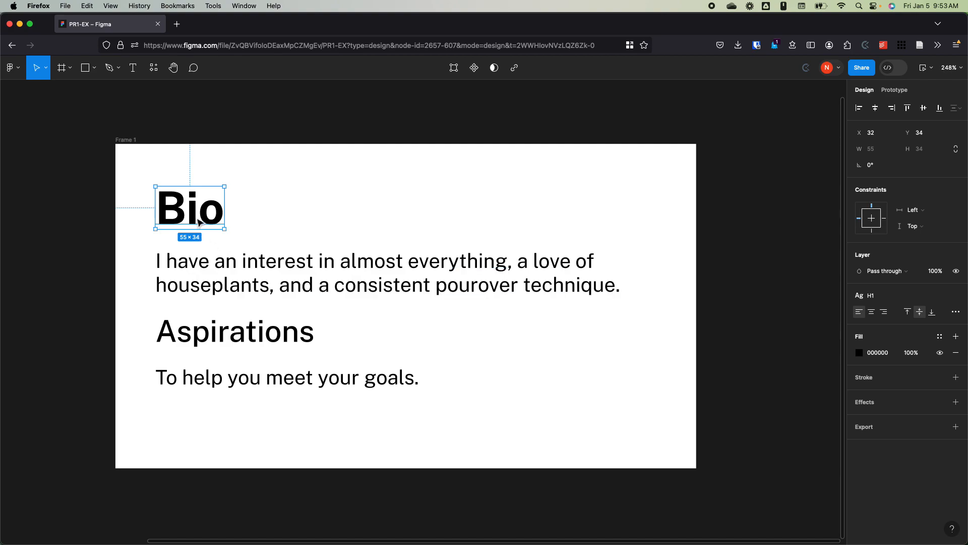
Place a copy of the "Bio" heading below "To help you meet your goals." and extend the frame downward to fit it.
drag(207, 210, 217, 434)
click(135, 141)
drag(400, 471, 400, 535)
Try replacing the copied heading's text with "Hobbies", and undo both the text change and the copy.
double_click(160, 423)
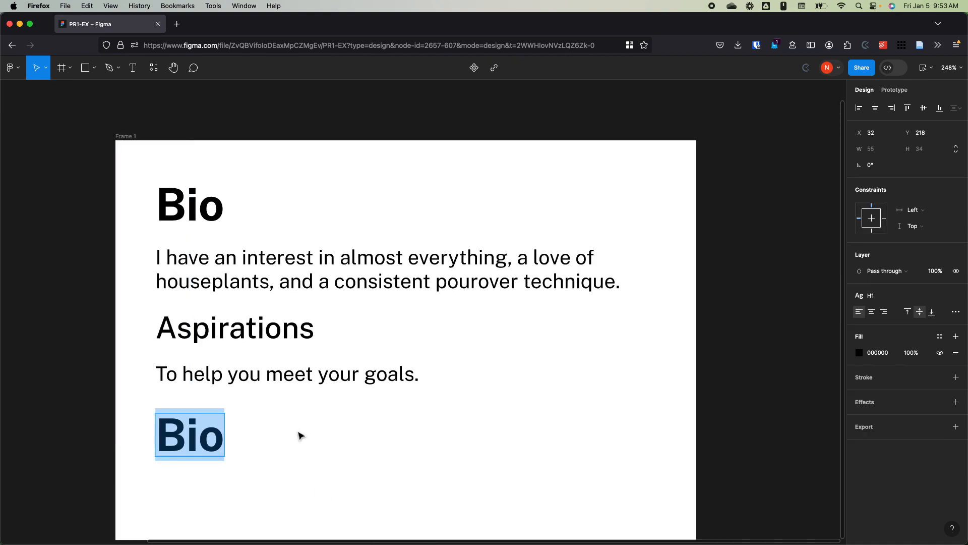
text(Hobbies)
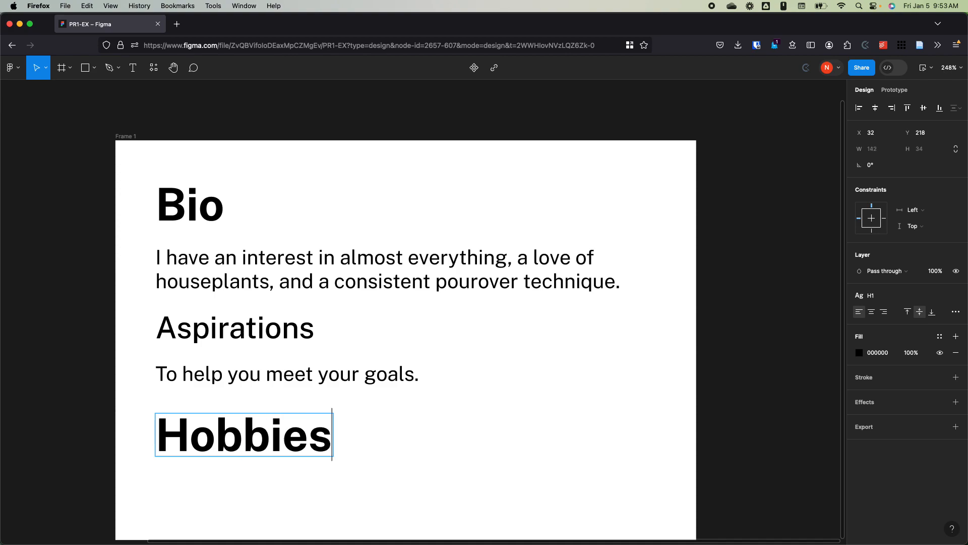
key(super+z)
key(super+z)
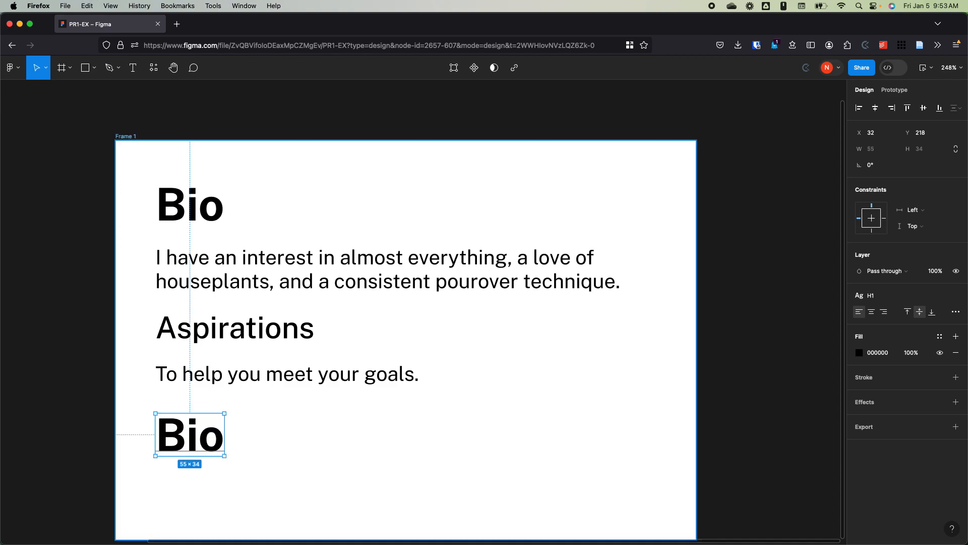
key(super+z)
Draw a text box about 274 × 45 below "To help you meet your goals." and detach the H1 style from it.
key(t)
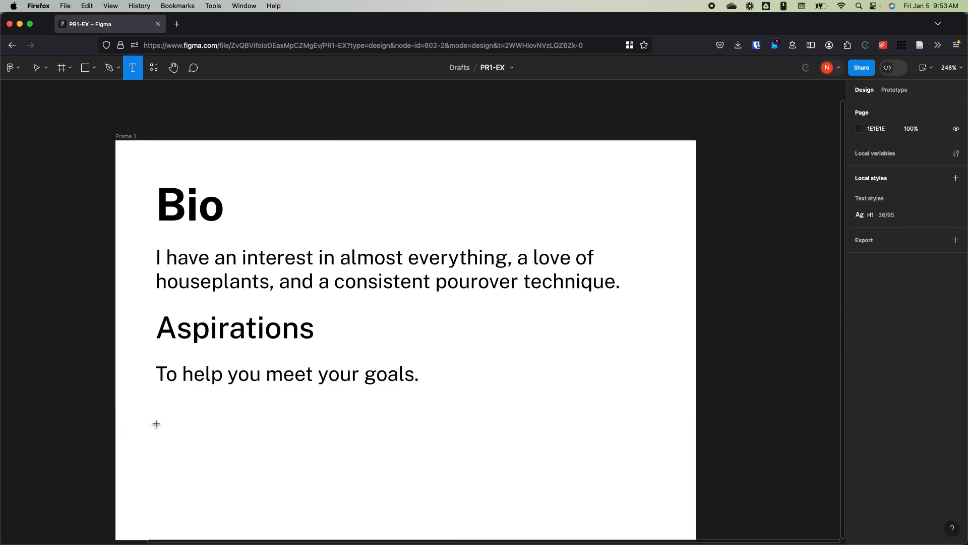
drag(148, 419, 492, 476)
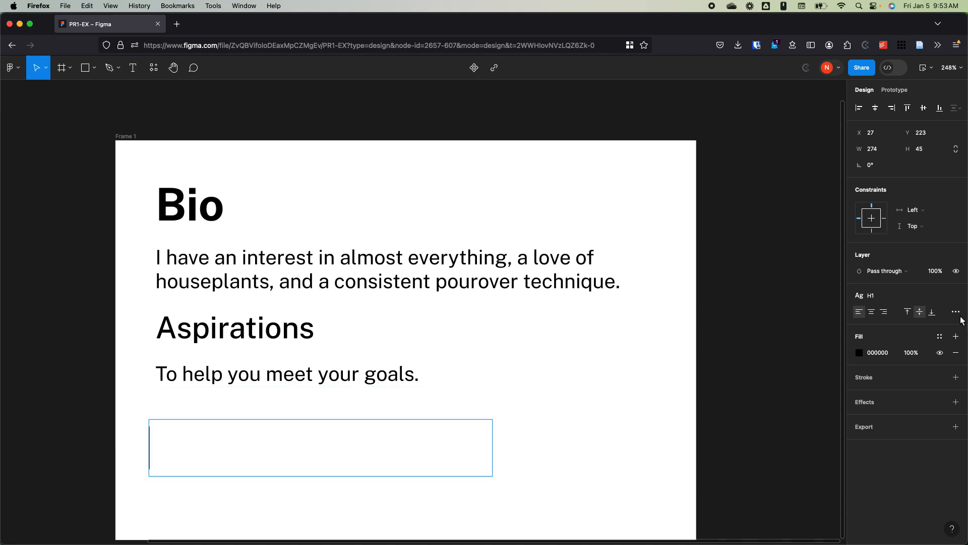
click(957, 298)
Set the new text box's font to Questrial and its font size to 14.
click(874, 313)
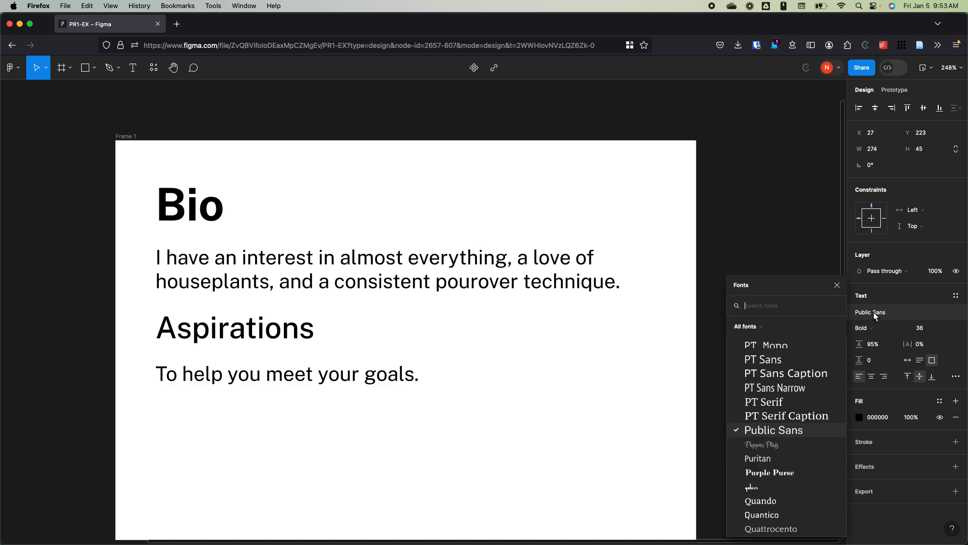
scroll(780, 471, down, 3)
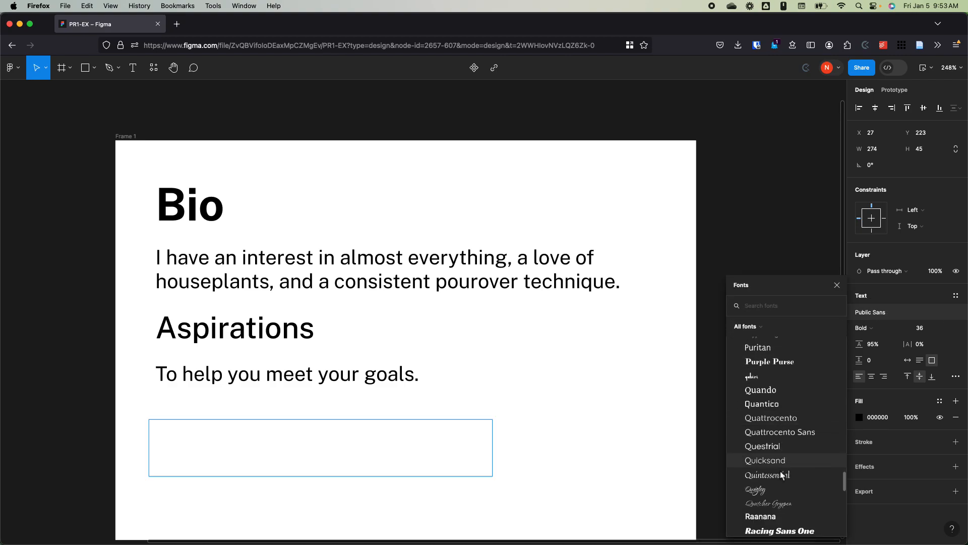
click(783, 437)
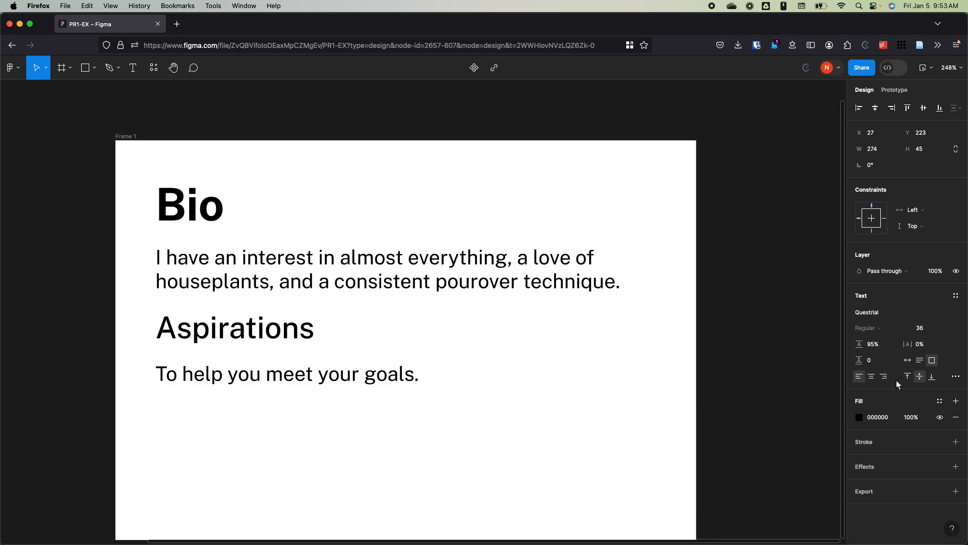
click(945, 328)
click(927, 263)
Enter "hobbies" in lowercase in the new text box and finish editing.
click(180, 430)
text(hobbies)
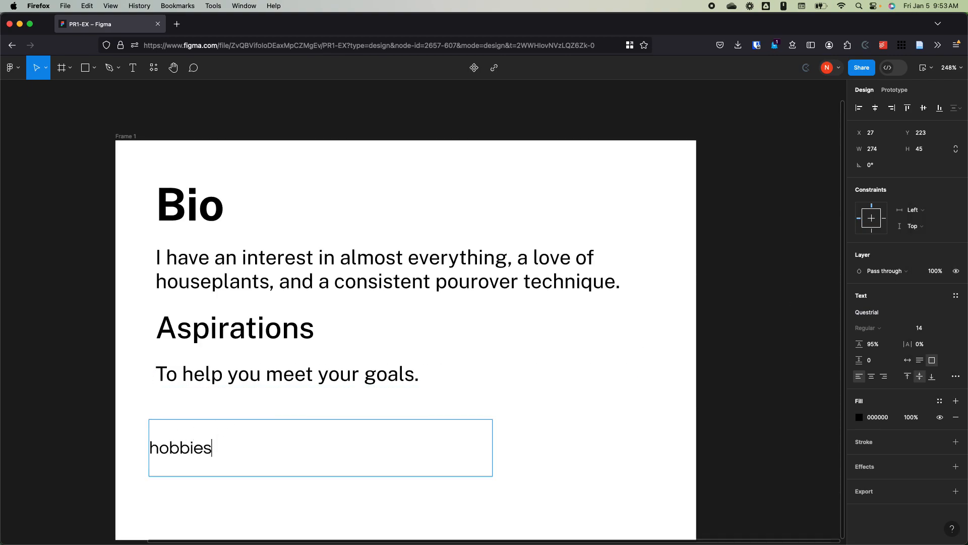
key(Escape)
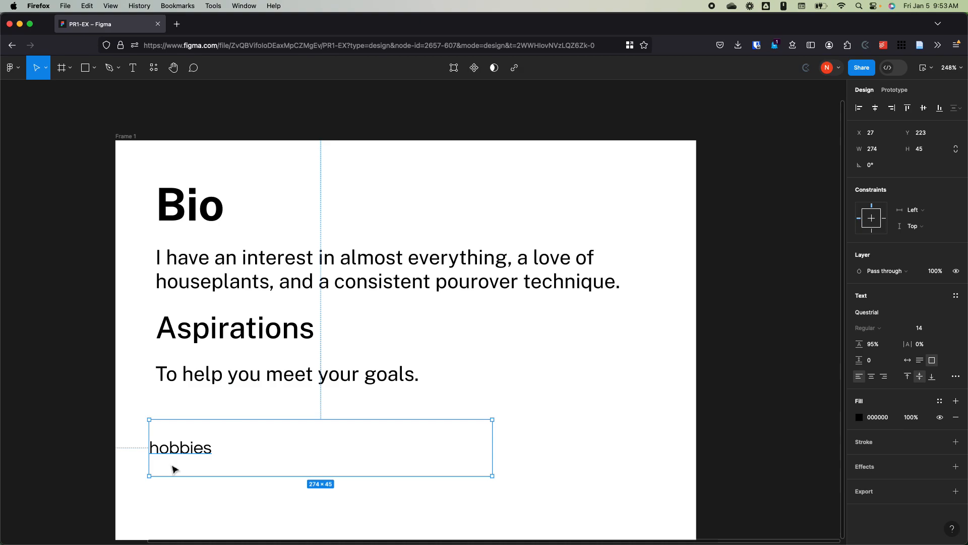
click(415, 492)
Apply the H1 text style used by the "Bio" heading to the "hobbies" text.
click(207, 443)
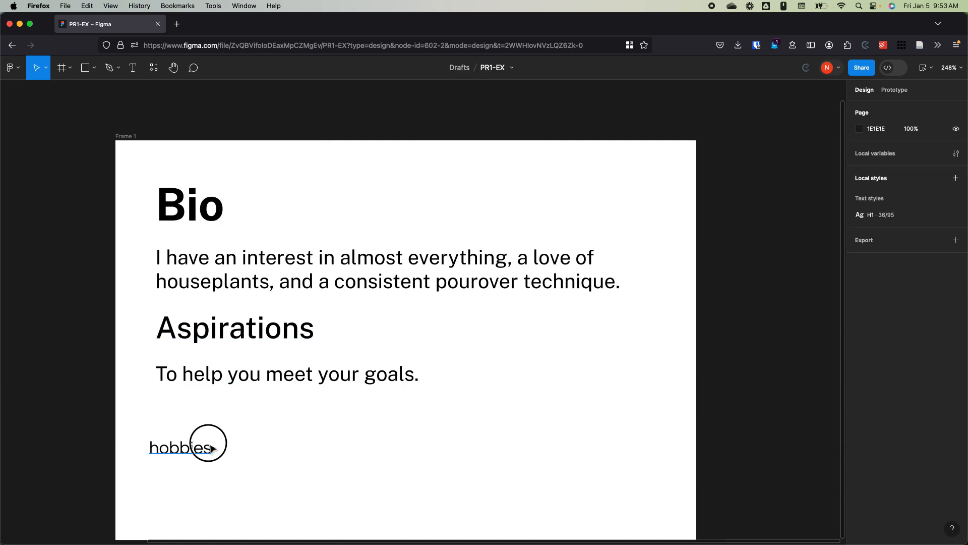
click(183, 212)
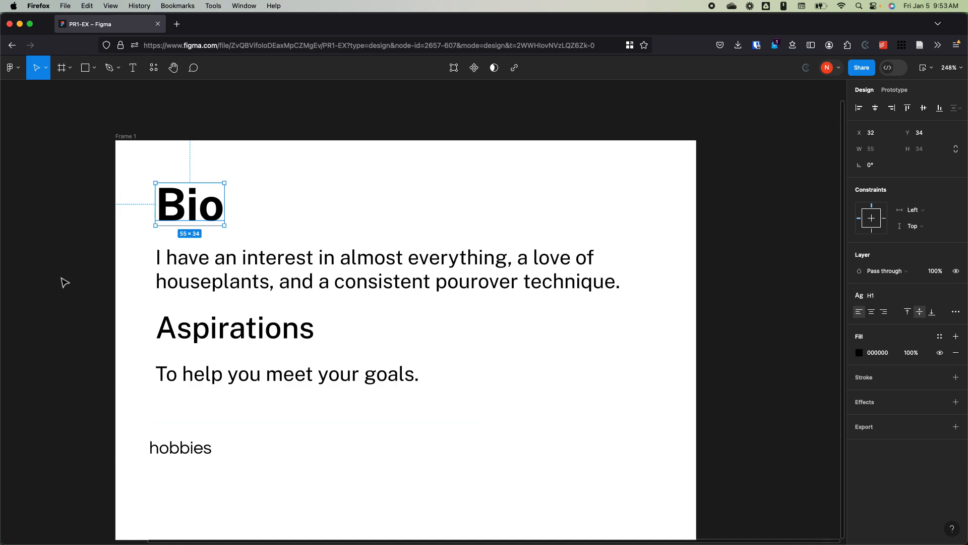
click(172, 452)
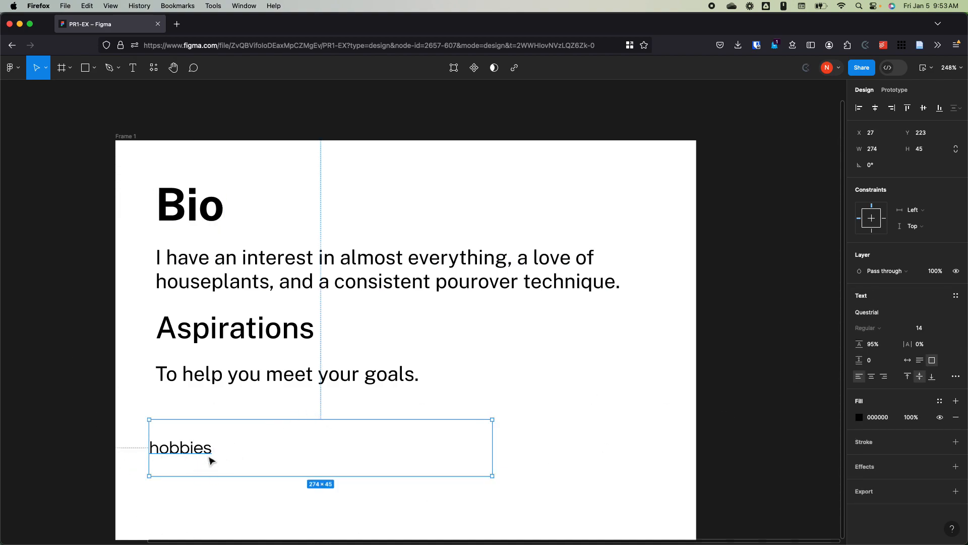
click(956, 297)
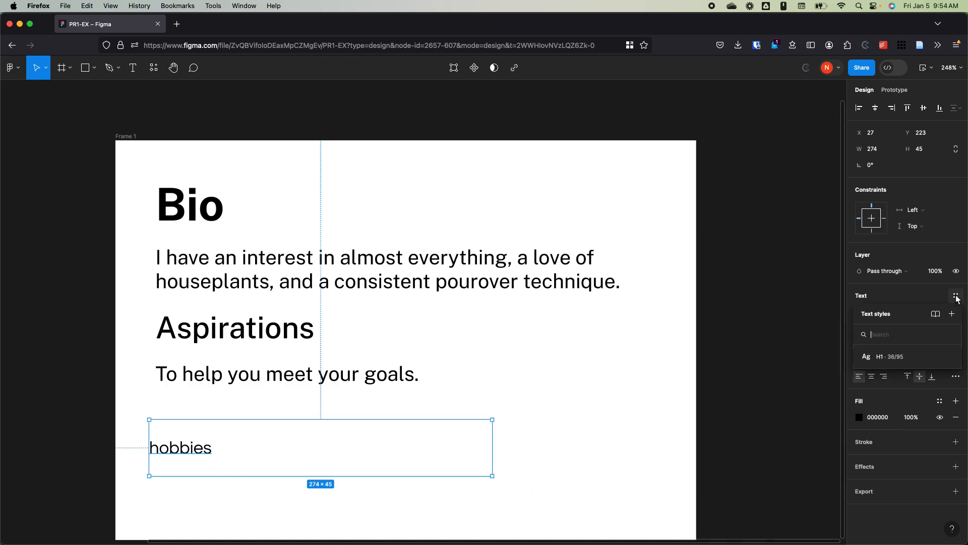
click(884, 357)
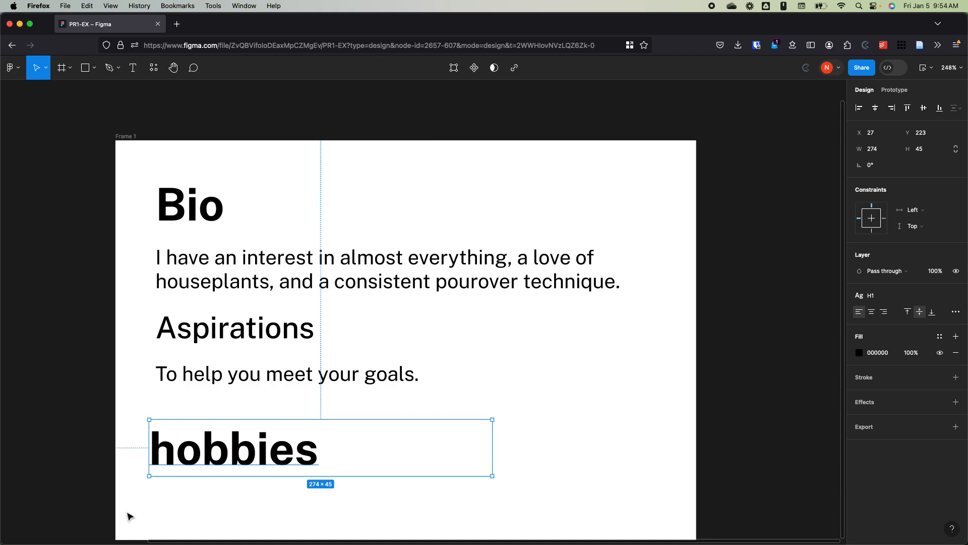
Edit the local H1 text style so that its letter case is title case.
click(196, 217)
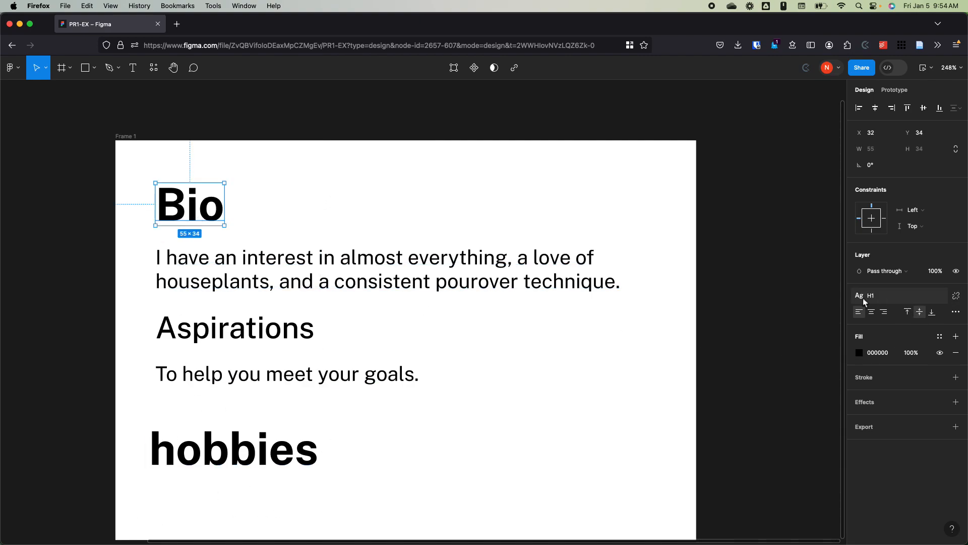
click(761, 287)
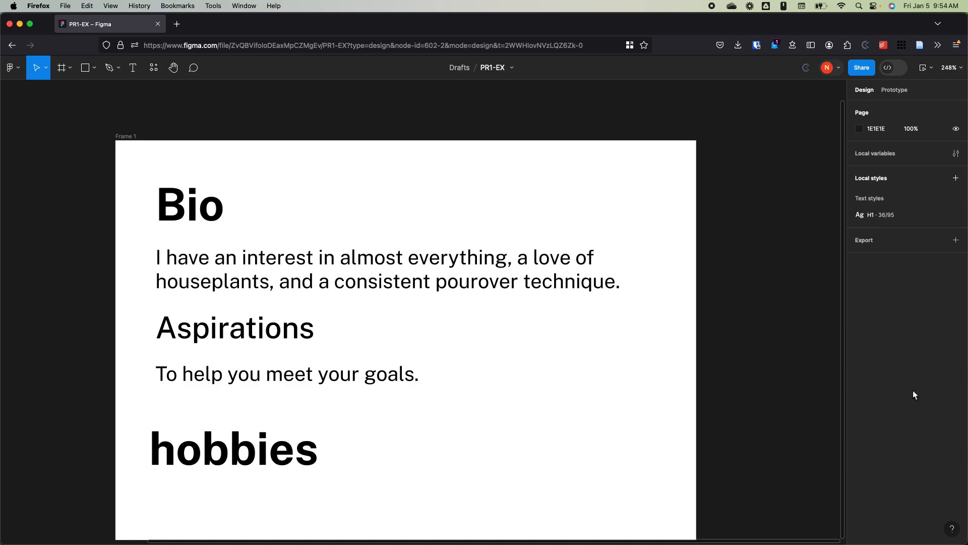
click(956, 215)
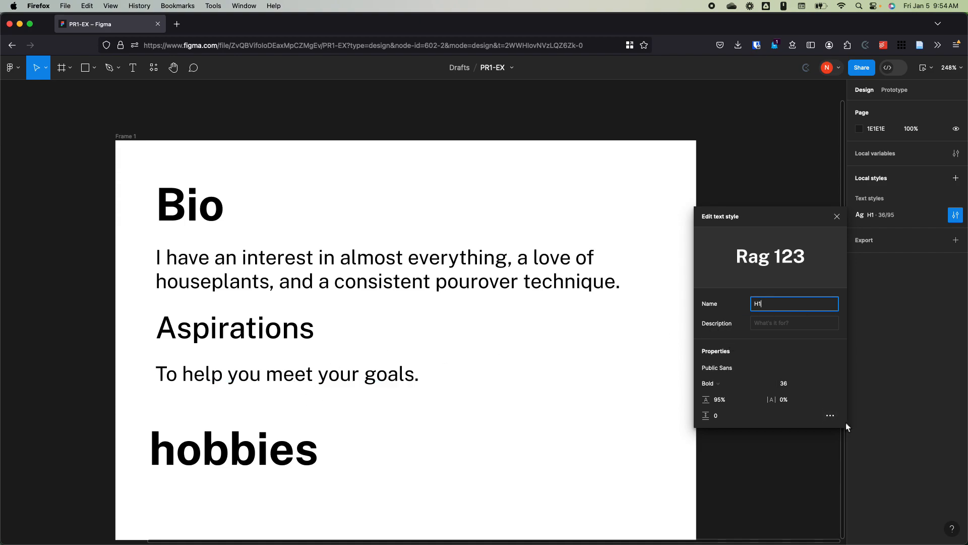
click(832, 417)
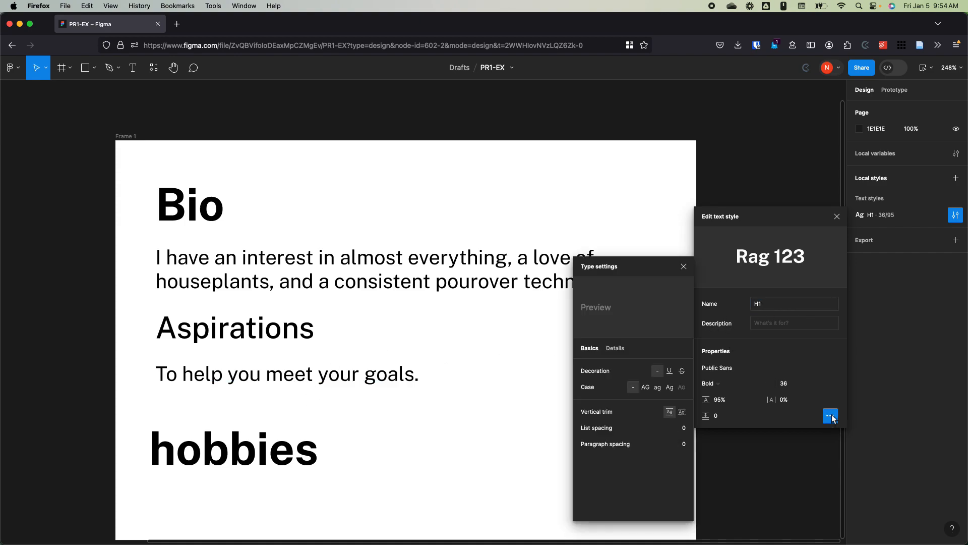
click(671, 388)
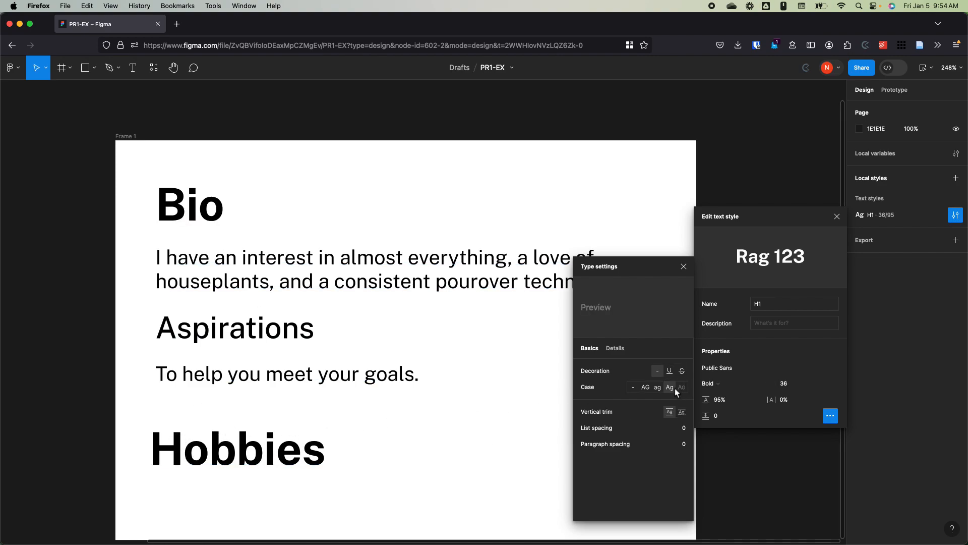
Try the uppercase letter case on the H1 style, undo it, and close the style settings.
click(645, 387)
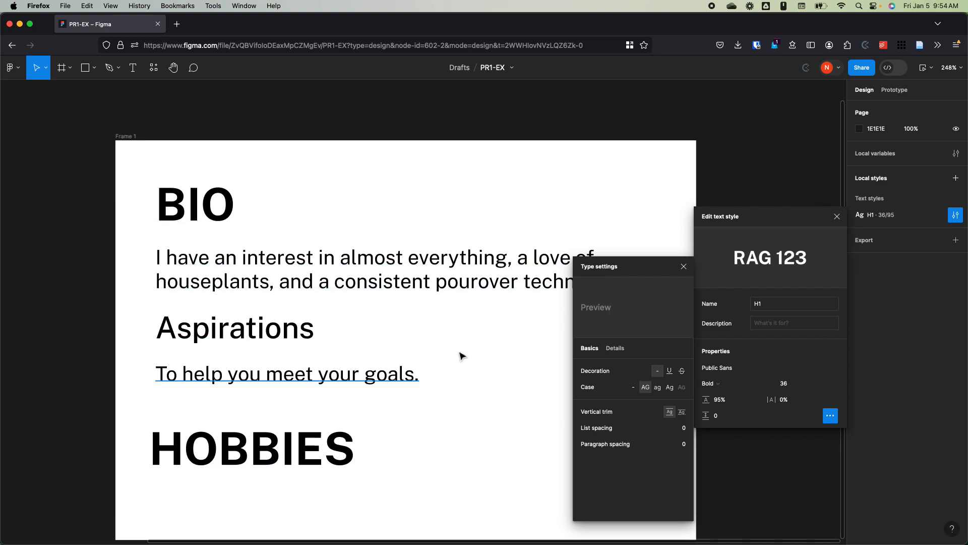
key(super+z)
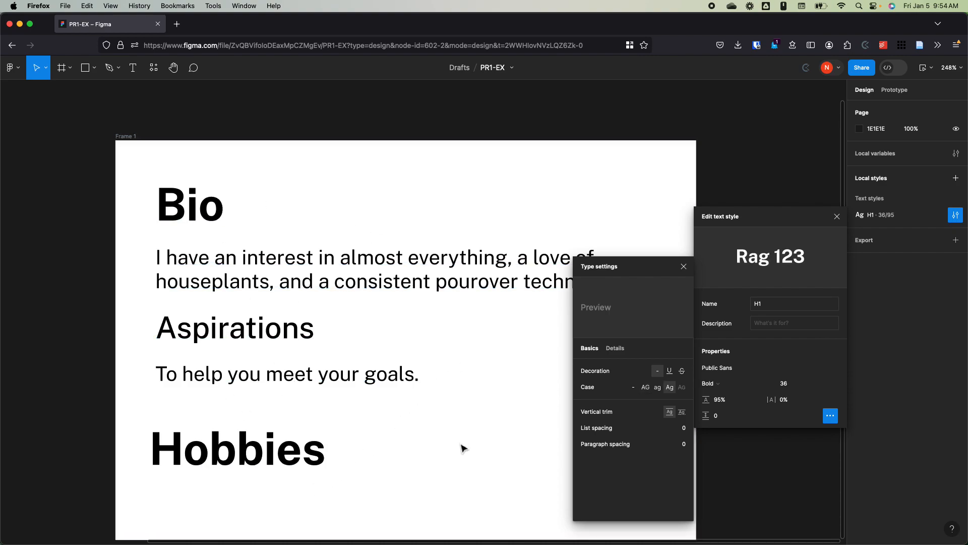
click(462, 445)
Create a text style named "Body copy" from the paragraph below the "Bio" heading.
click(244, 278)
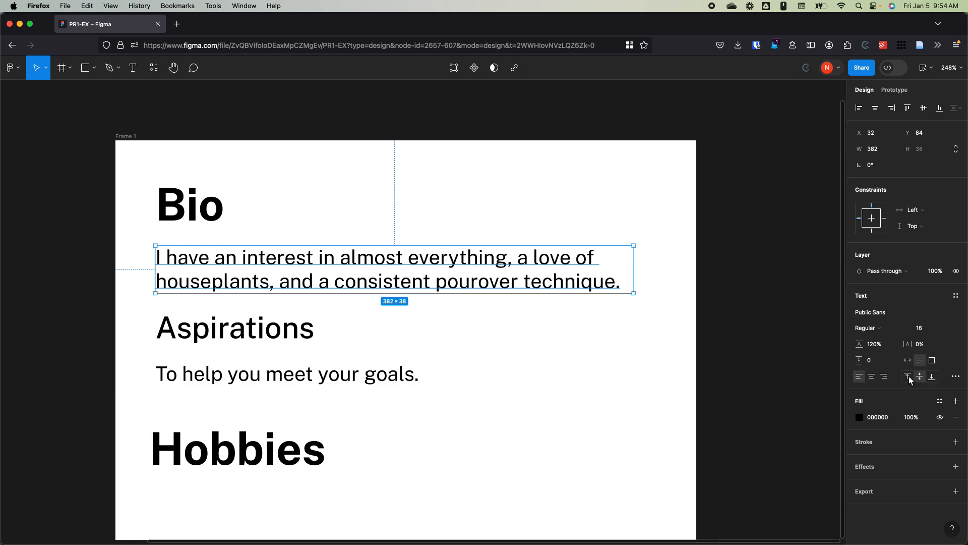
click(956, 296)
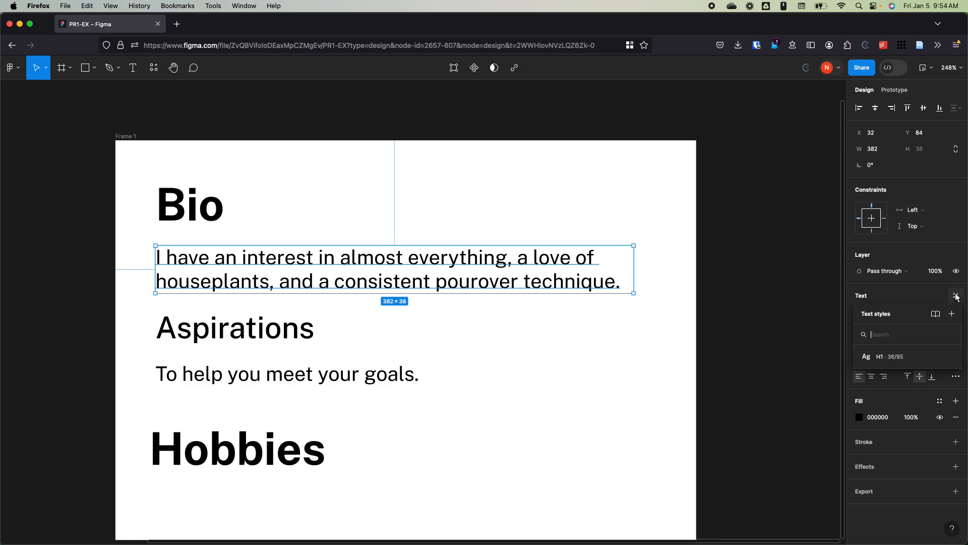
click(952, 314)
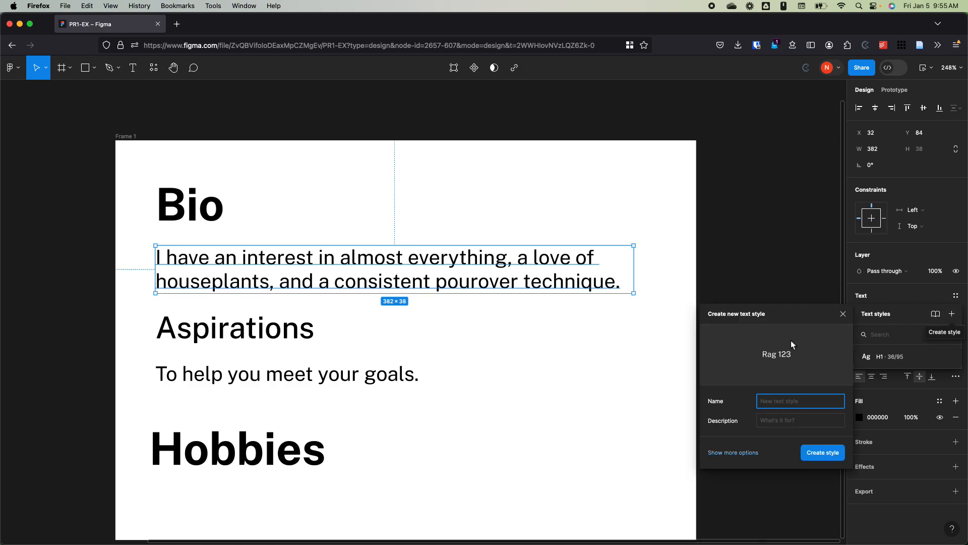
text(Body copy)
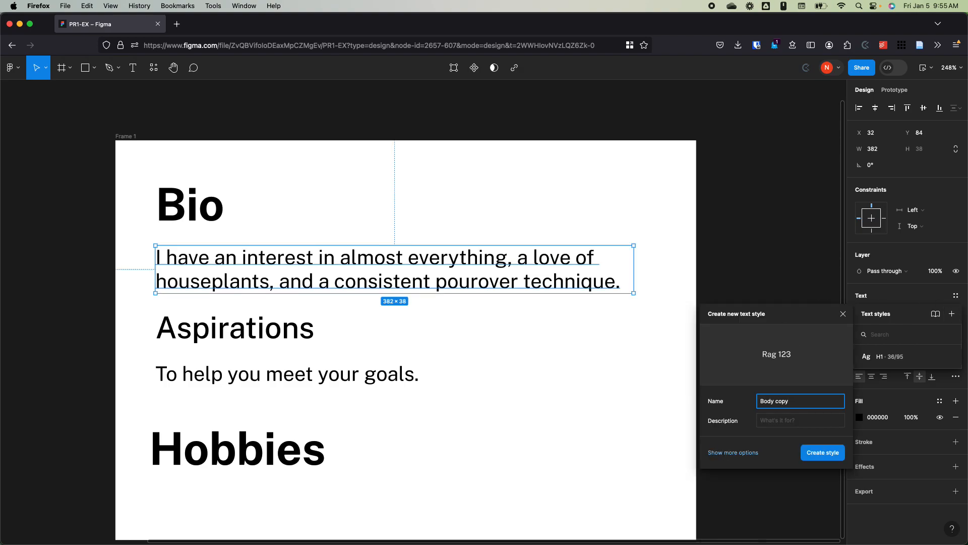
key(Return)
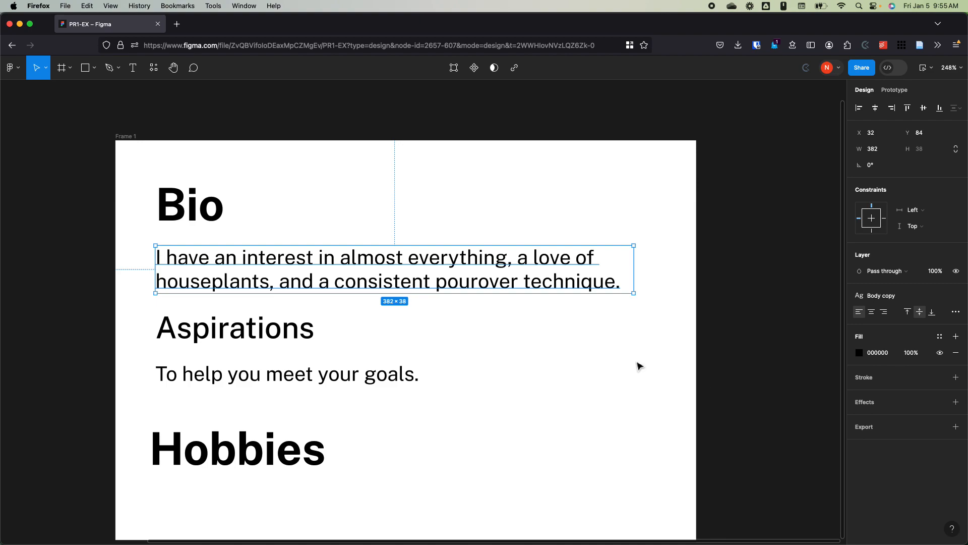
Apply the Body copy text style to the "To help you meet your goals." paragraph and deselect it.
click(379, 377)
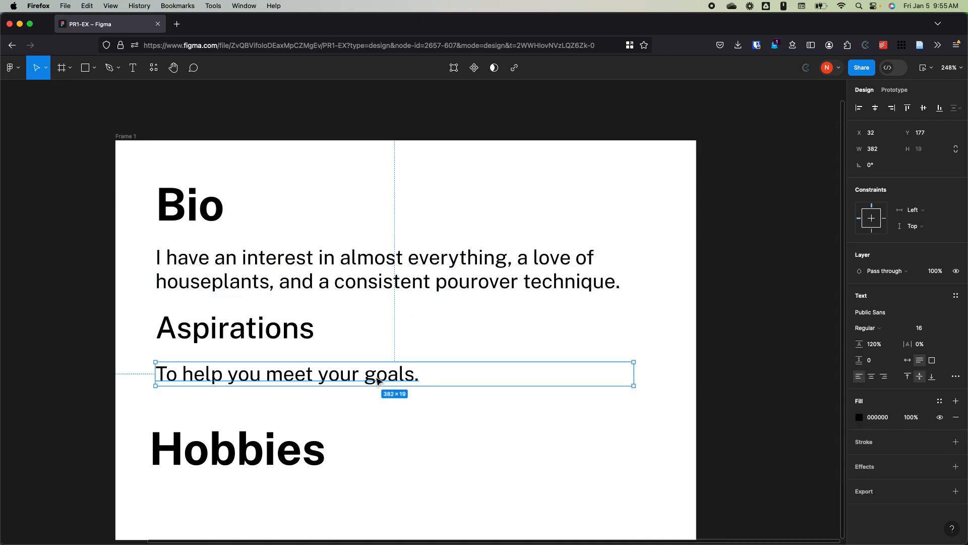
click(295, 264)
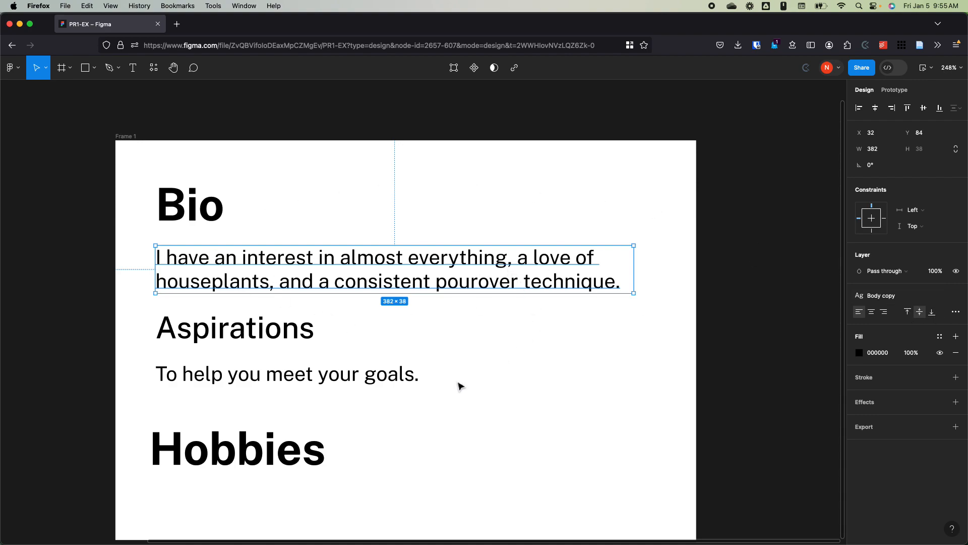
click(380, 377)
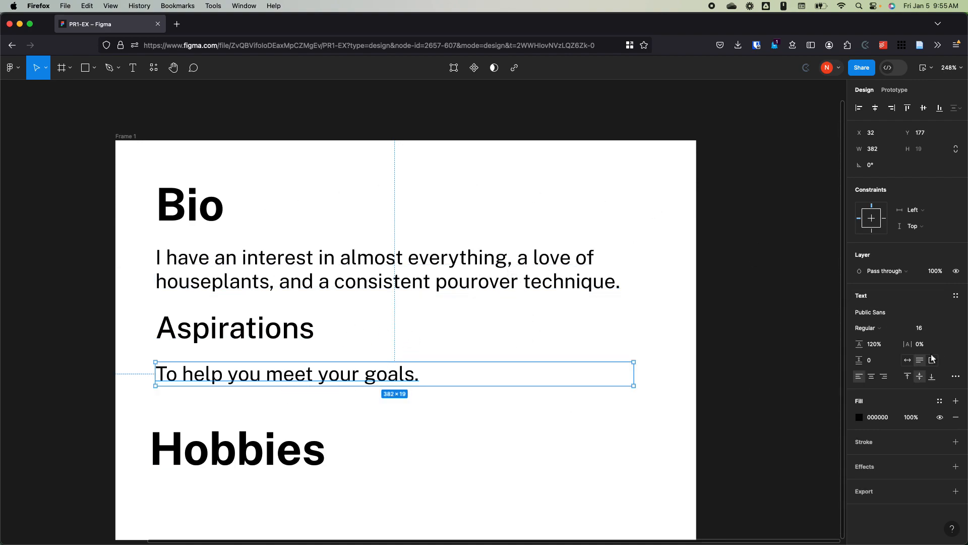
click(956, 296)
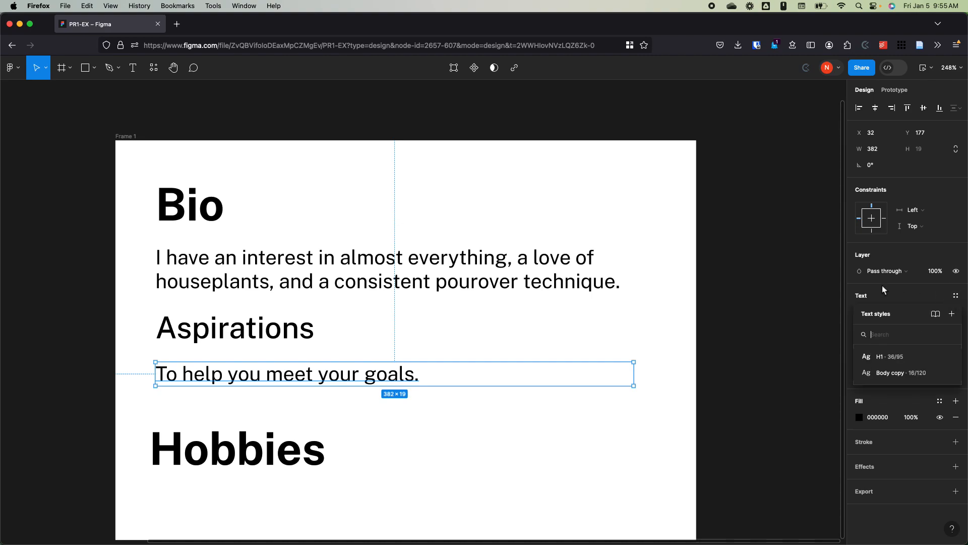
click(906, 377)
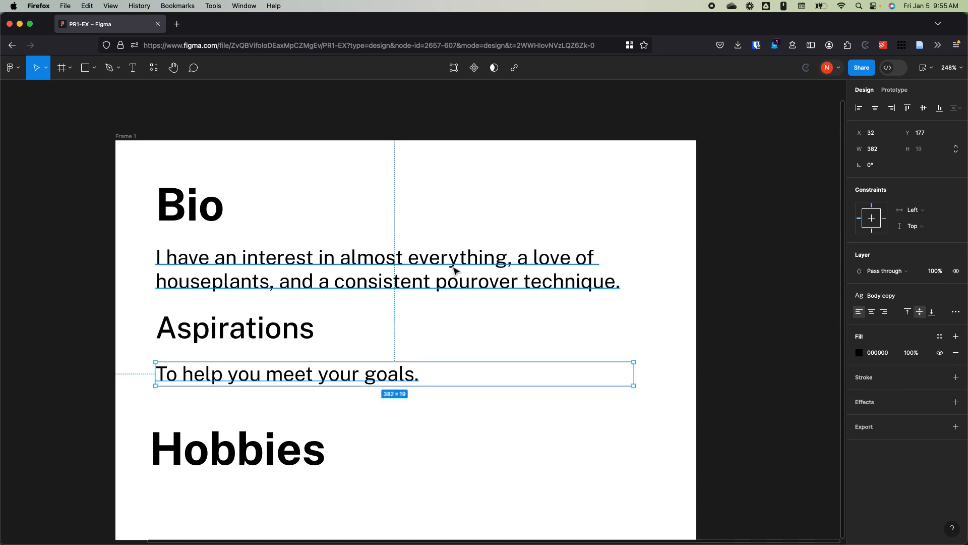
click(486, 190)
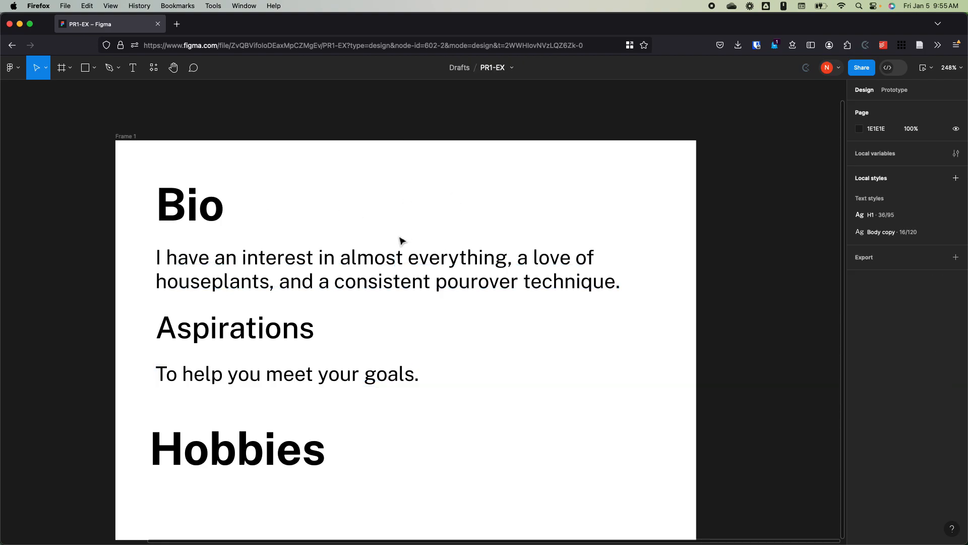
Open the text style choices for the "Aspirations" heading.
click(297, 330)
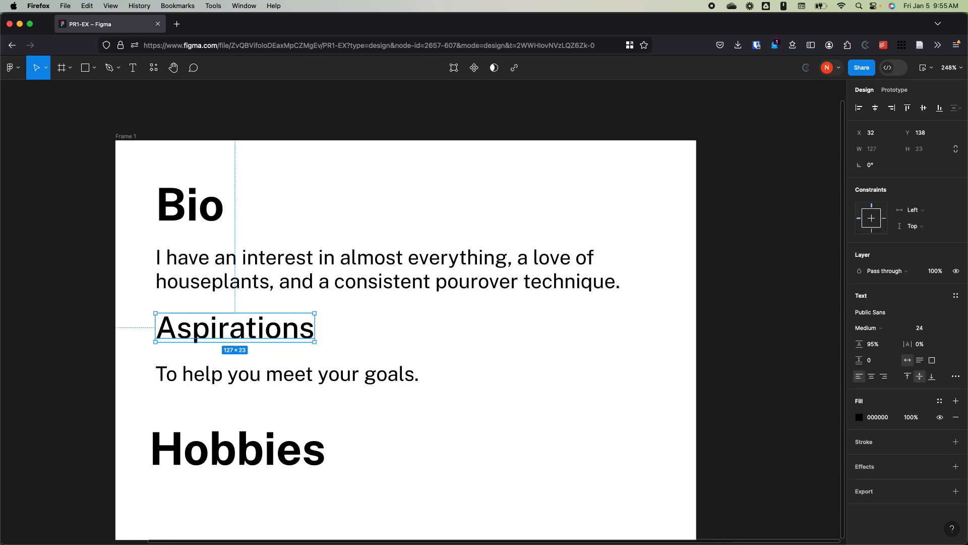
click(955, 296)
text(H2)
key(BackSpace)
key(BackSpace)
text(H2)
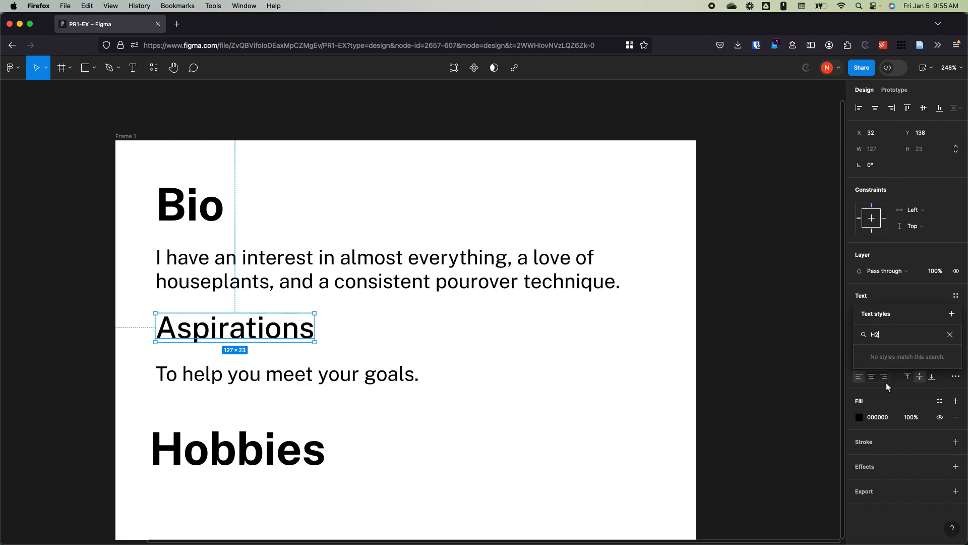
key(BackSpace)
key(BackSpace)
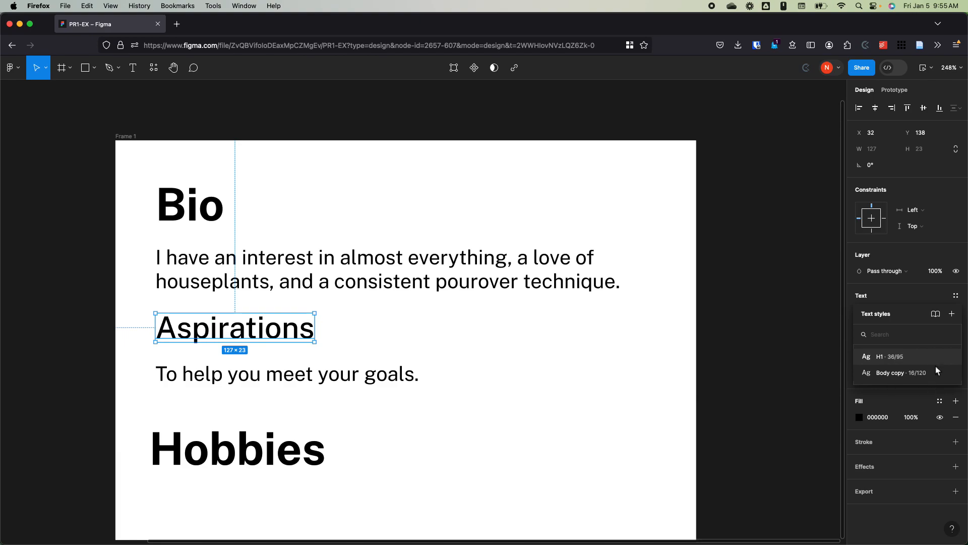
Create a text style named "H2" from the "Aspirations" heading and deselect it.
click(952, 314)
text(H2)
key(Return)
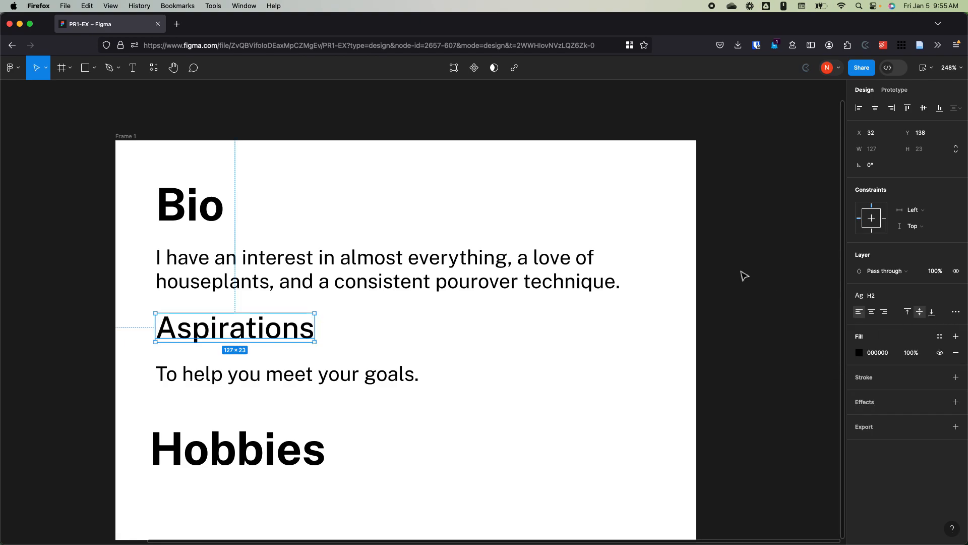
click(374, 225)
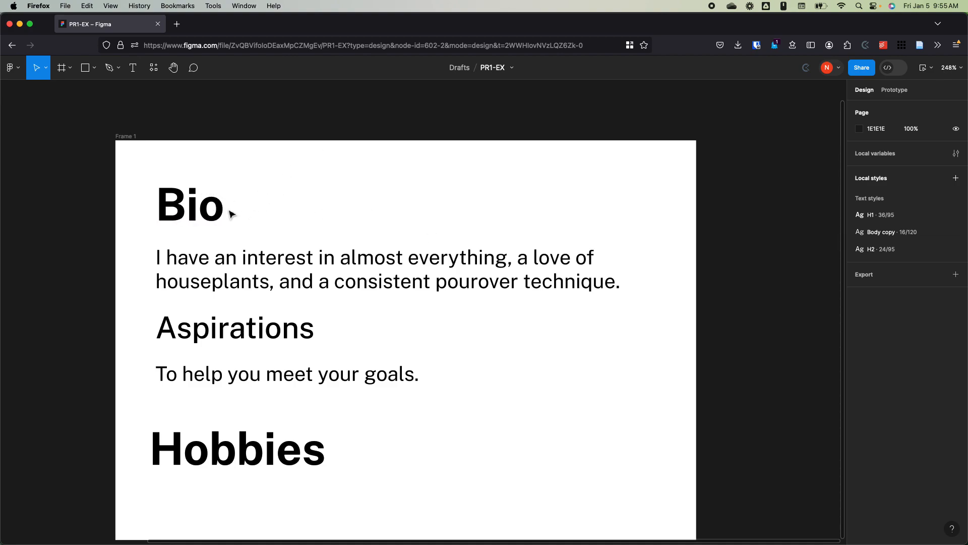
click(216, 211)
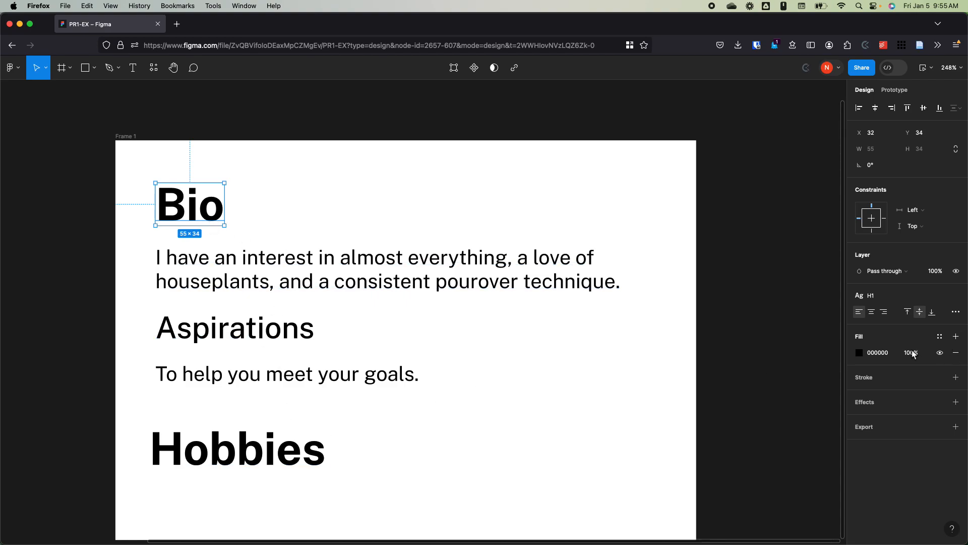
click(863, 355)
drag(746, 379, 703, 452)
click(575, 460)
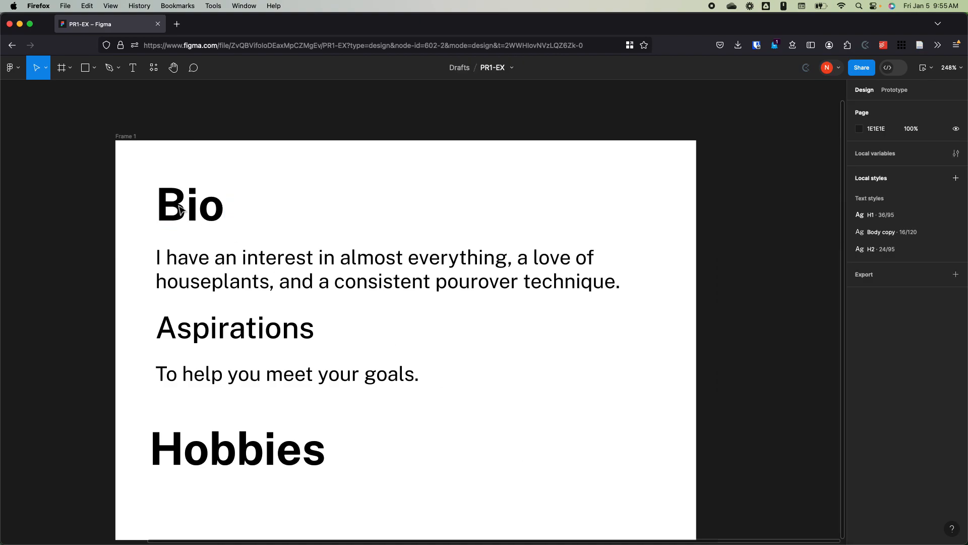
Change the "Bio" heading's fill to the dark gray 1B1B1B and leave the heading selected.
click(180, 198)
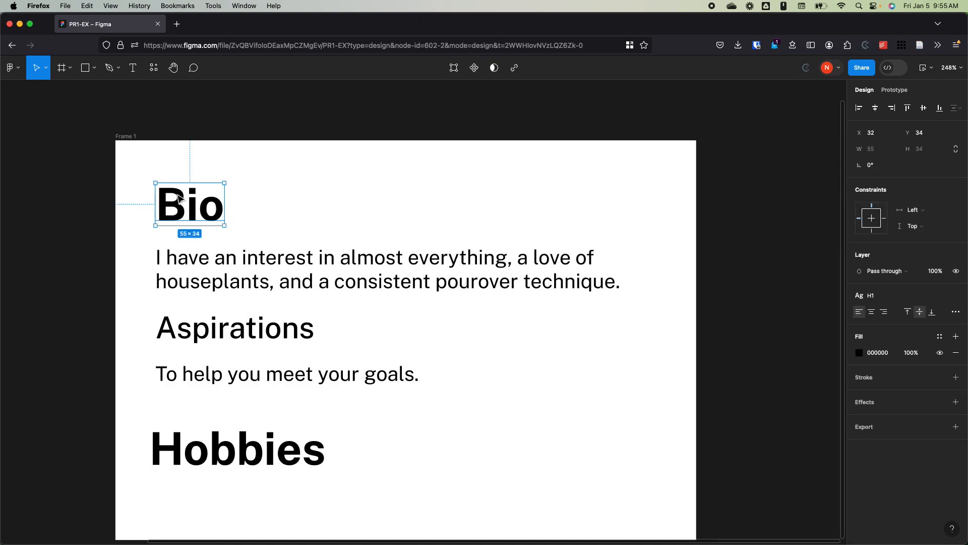
click(860, 354)
mouse_move(731, 406)
mouse_down()
mouse_move(723, 381)
mouse_move(719, 402)
mouse_up()
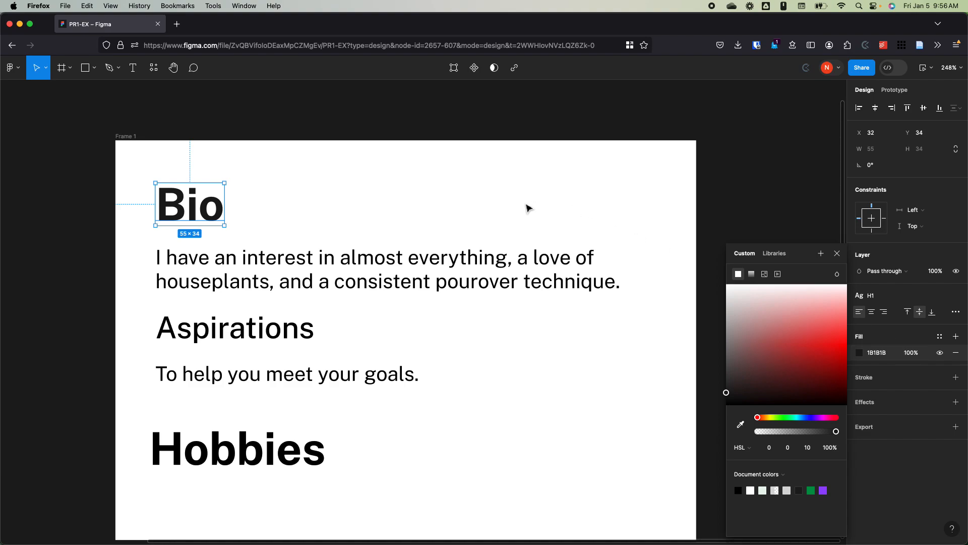
click(501, 200)
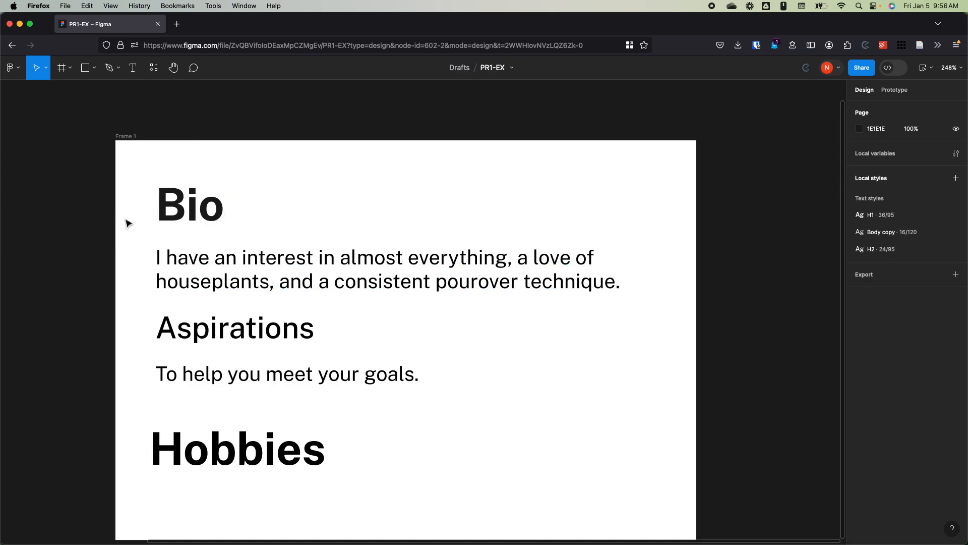
click(183, 203)
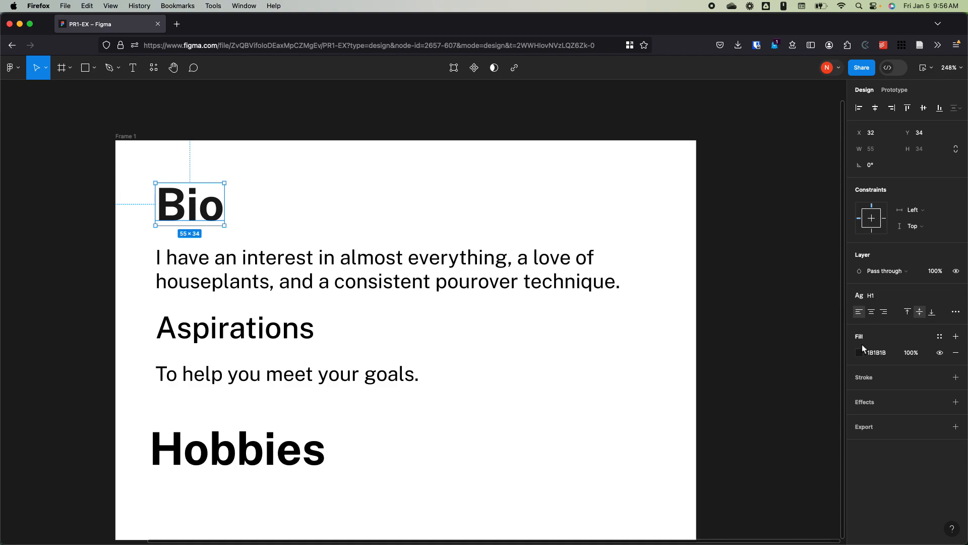
click(941, 336)
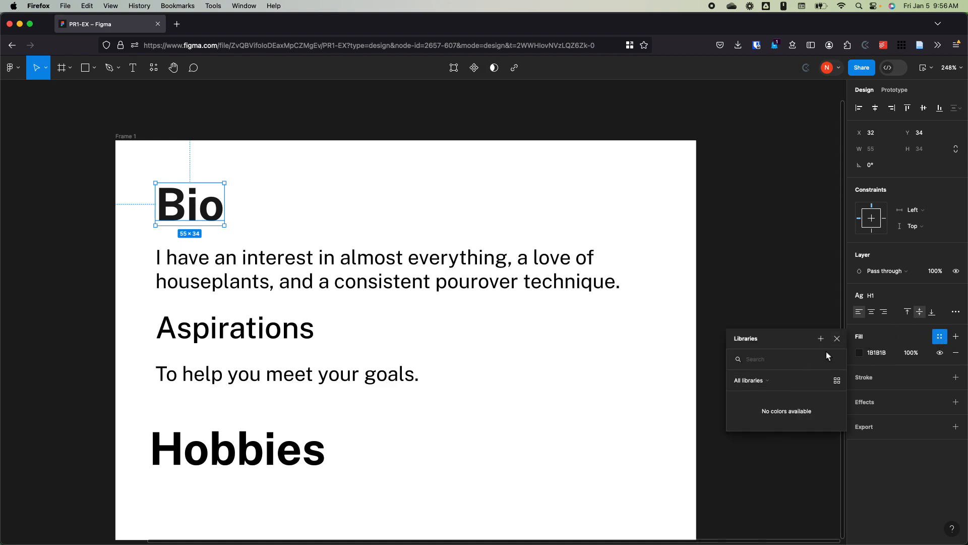
click(837, 339)
click(956, 337)
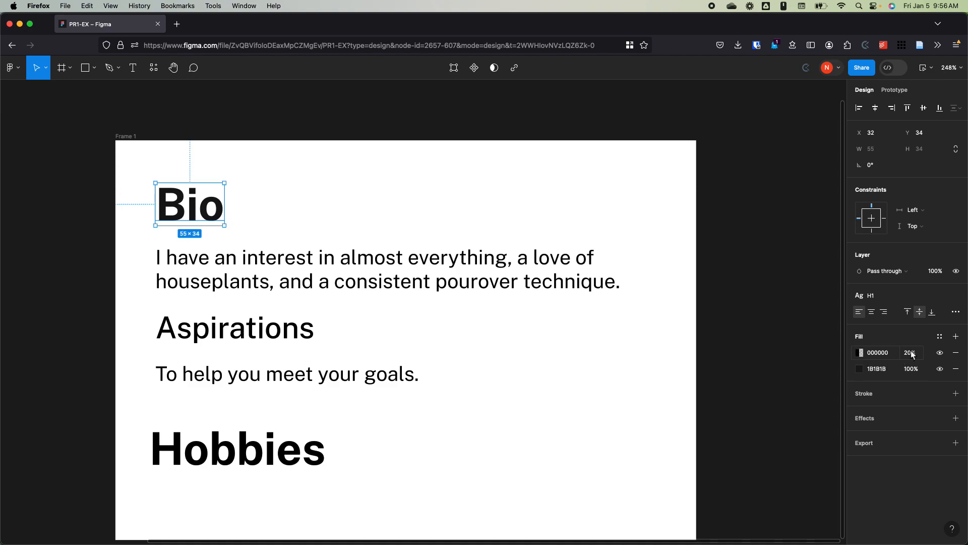
click(955, 353)
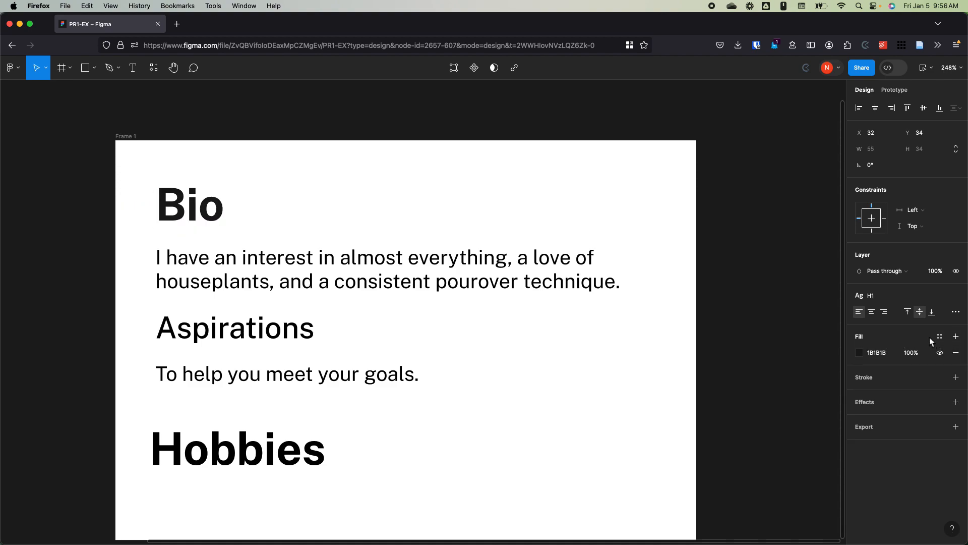
click(956, 337)
click(955, 353)
Create a color style named "Dark Gray" from the "Bio" heading's fill and deselect the heading.
click(941, 337)
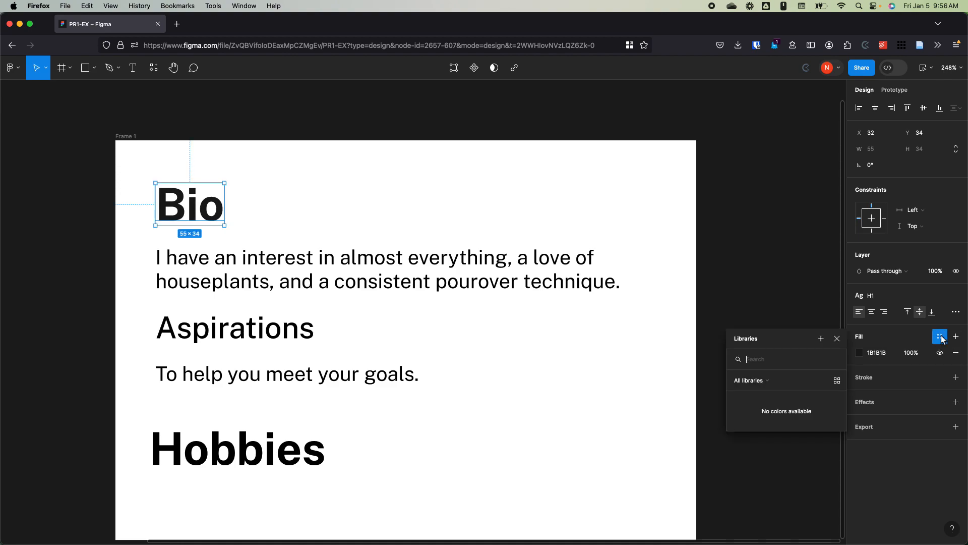
click(821, 339)
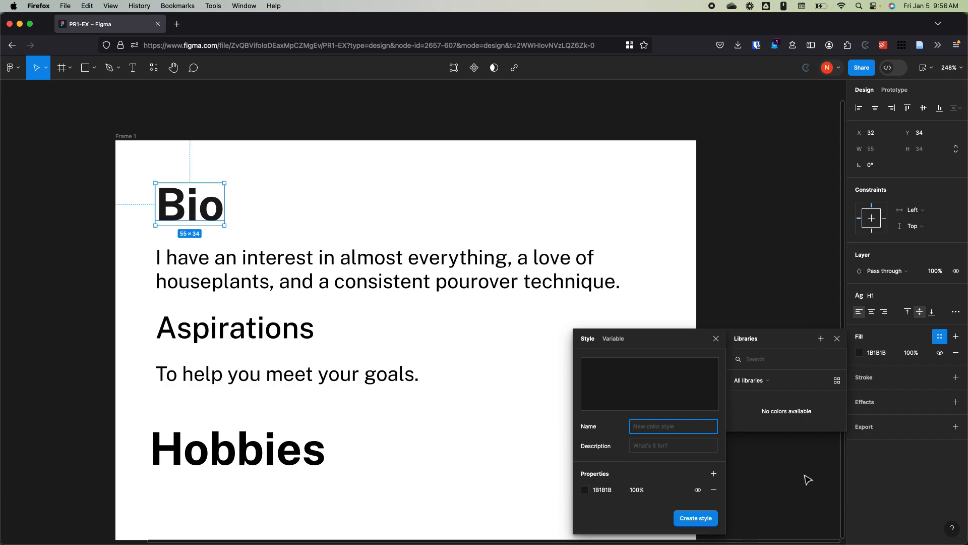
text(D)
key(Return)
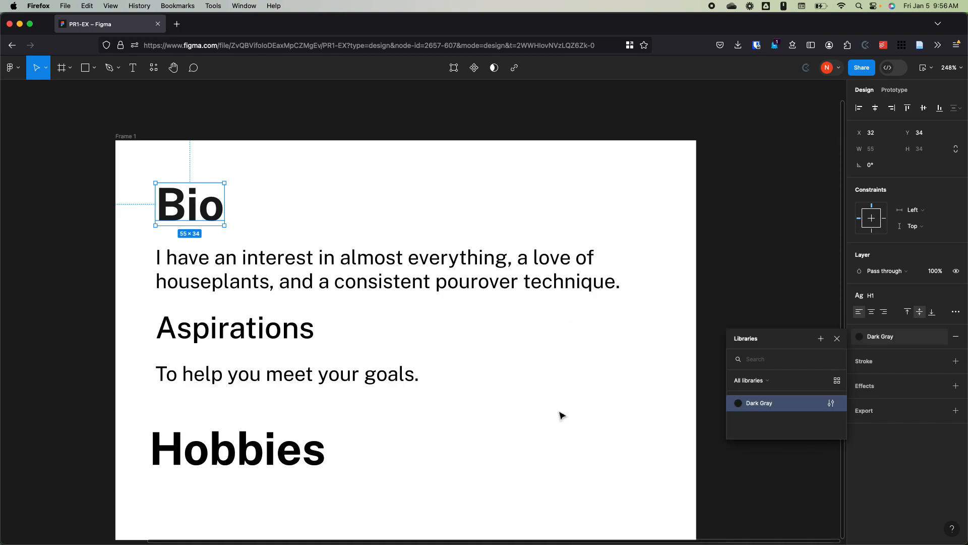
click(516, 461)
Apply the Dark Gray color style to all the text below the "Bio" heading and deselect it.
drag(579, 518, 173, 259)
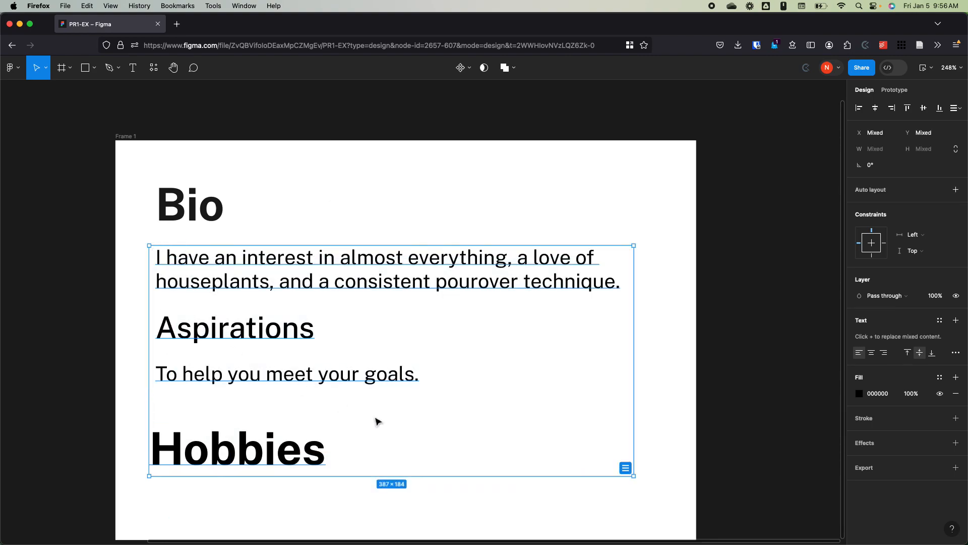
click(939, 378)
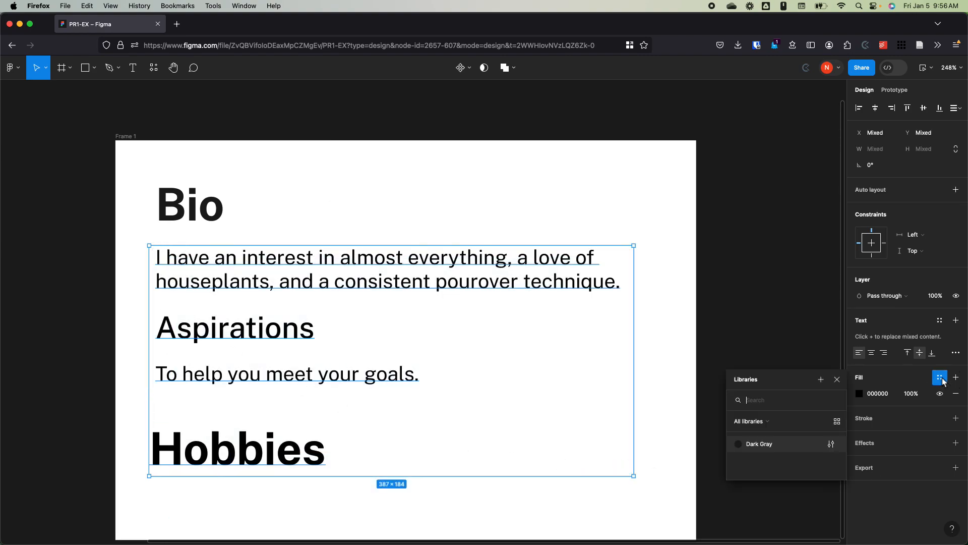
click(742, 443)
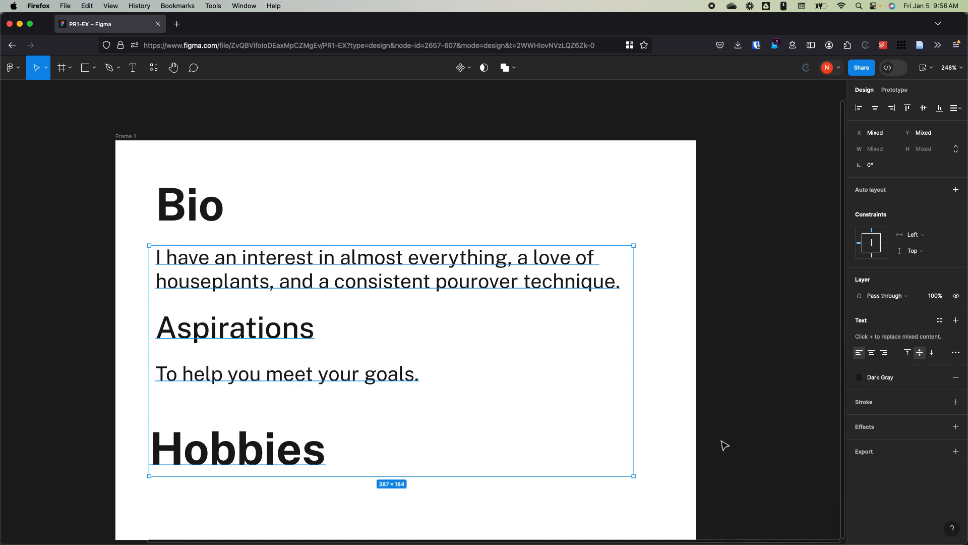
click(338, 221)
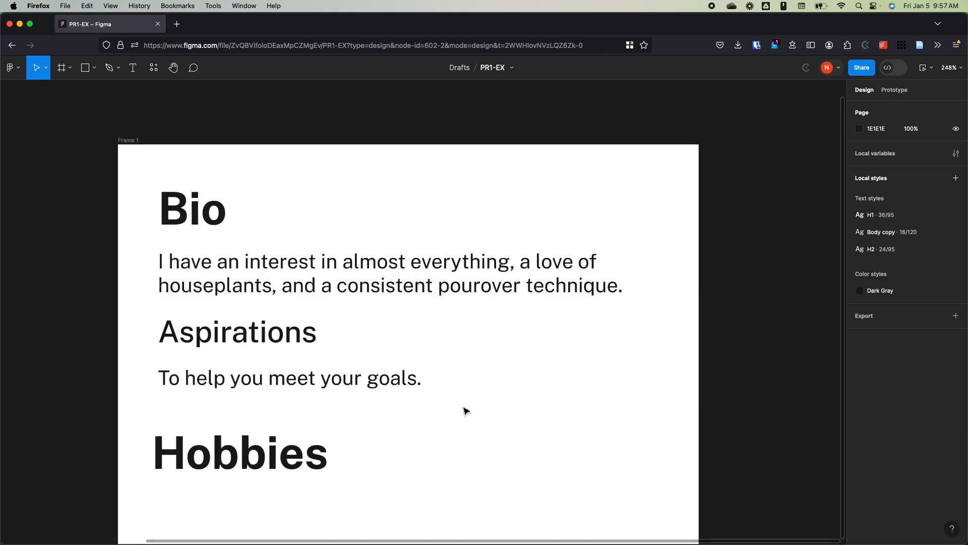
click(202, 218)
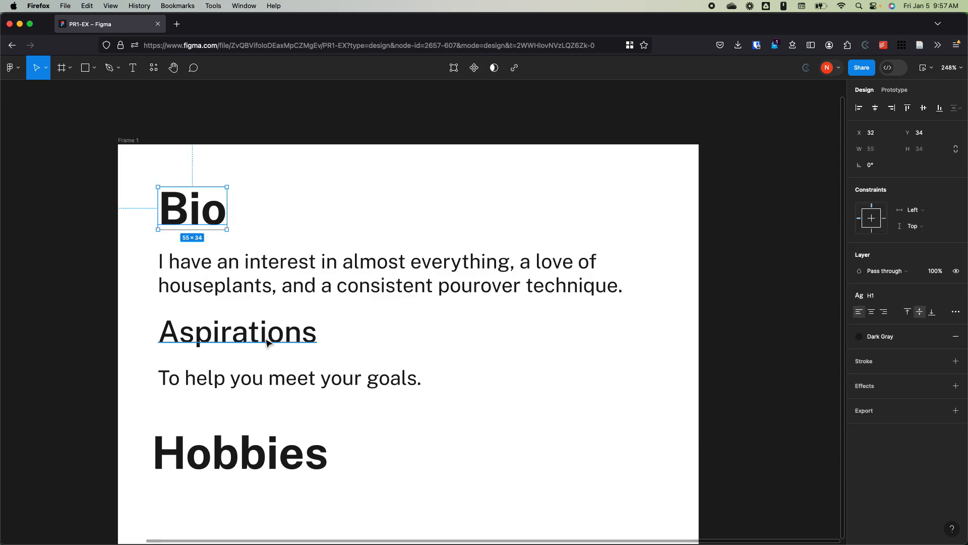
shift+click(267, 343)
shift+click(301, 454)
click(609, 460)
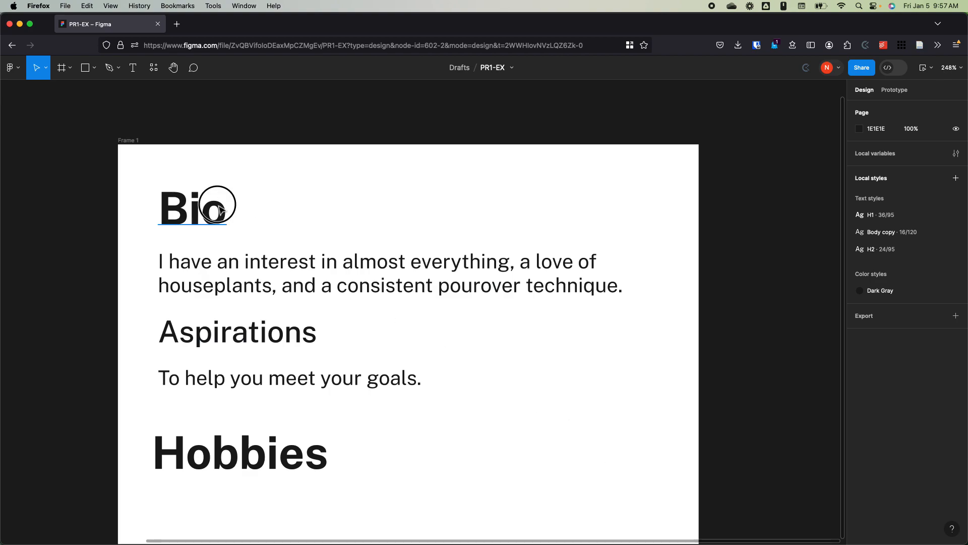
Replace the Dark Gray style on the "Bio" heading with a plain green fill, 039647, from the document colors.
click(216, 206)
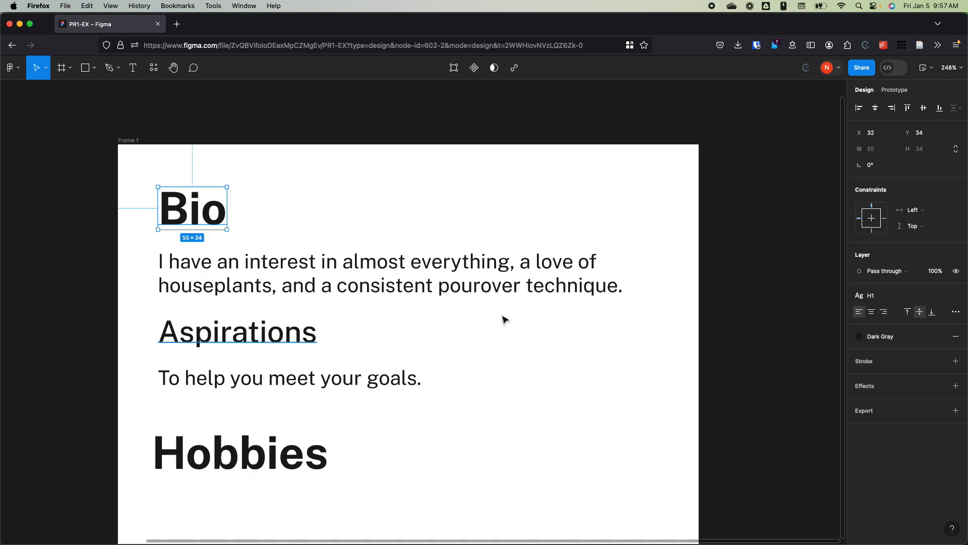
click(956, 337)
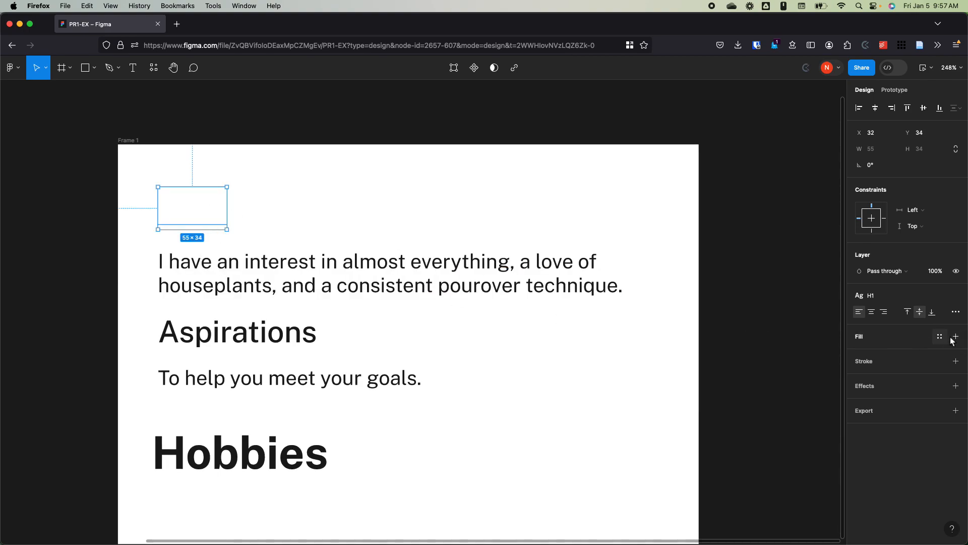
click(956, 337)
click(858, 353)
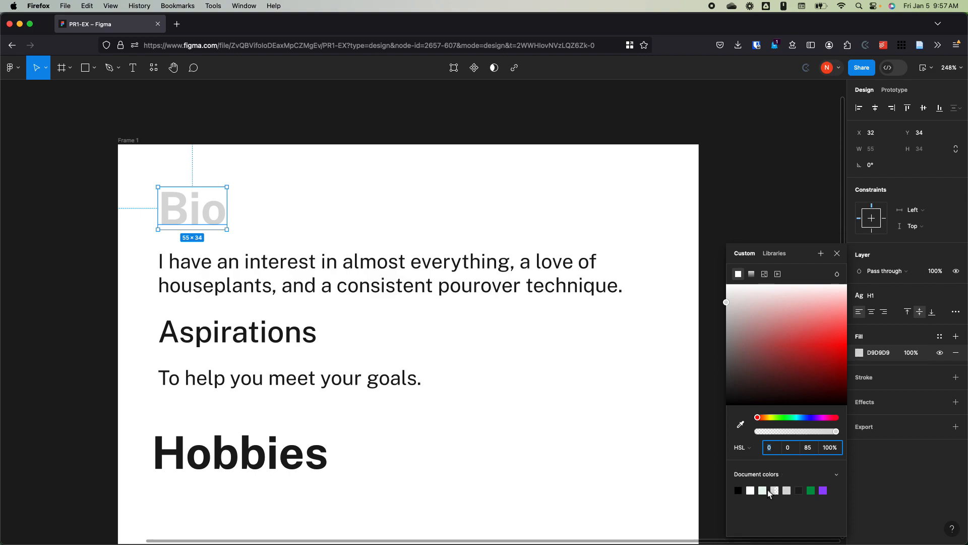
click(812, 489)
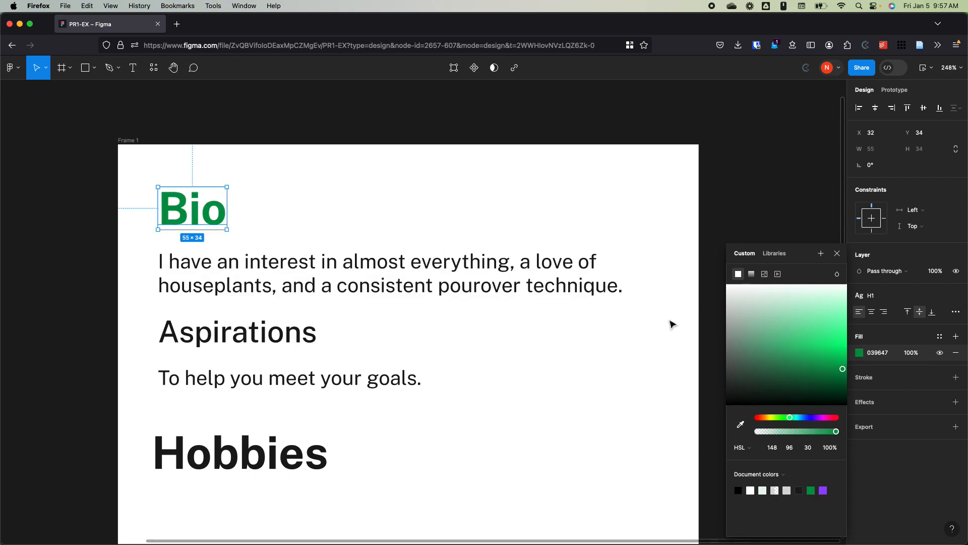
Create a color style named "Accent Green" from the "Bio" heading's green fill.
click(941, 337)
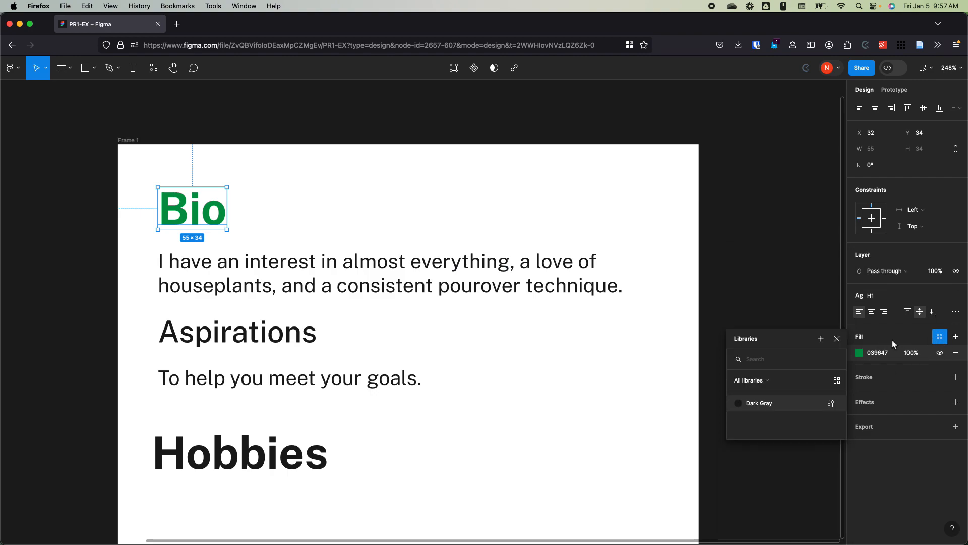
click(822, 338)
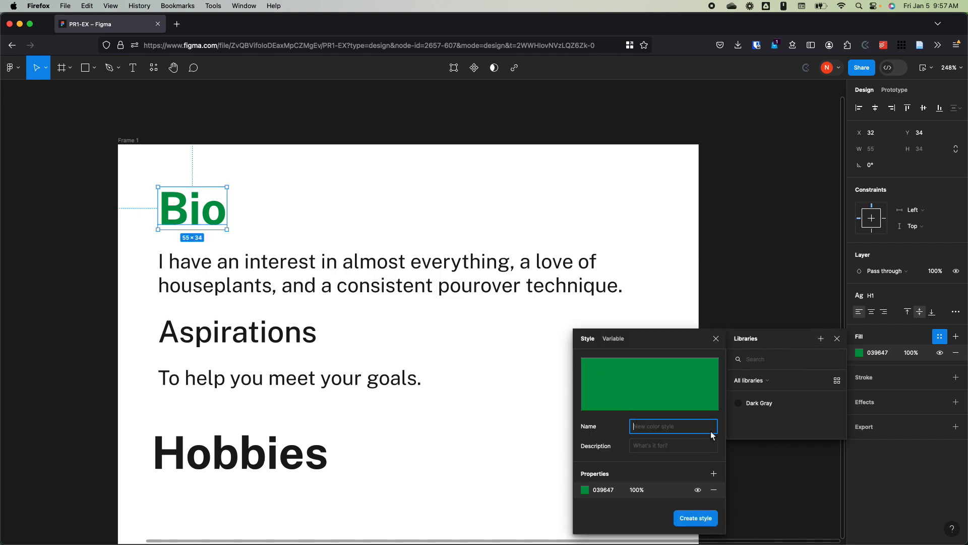
text(Accent Green)
key(Return)
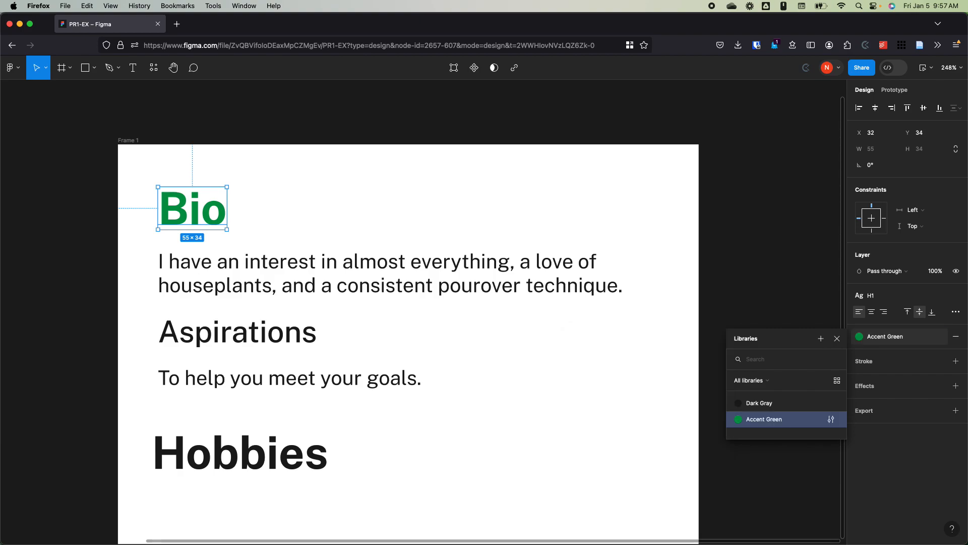
Apply the Accent Green color style to the "Aspirations" and "Hobbies" headings and deselect them.
click(241, 347)
shift+click(272, 450)
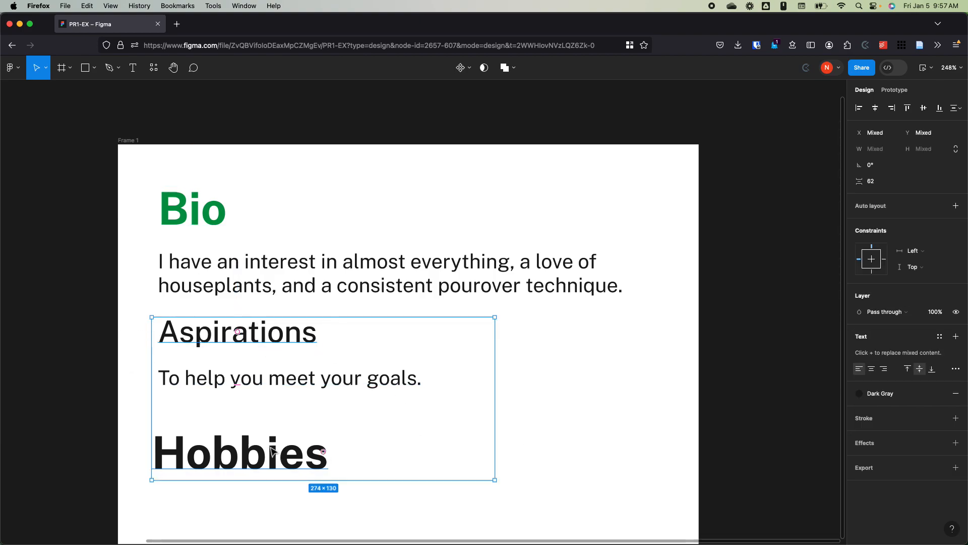
click(859, 394)
click(747, 476)
click(545, 453)
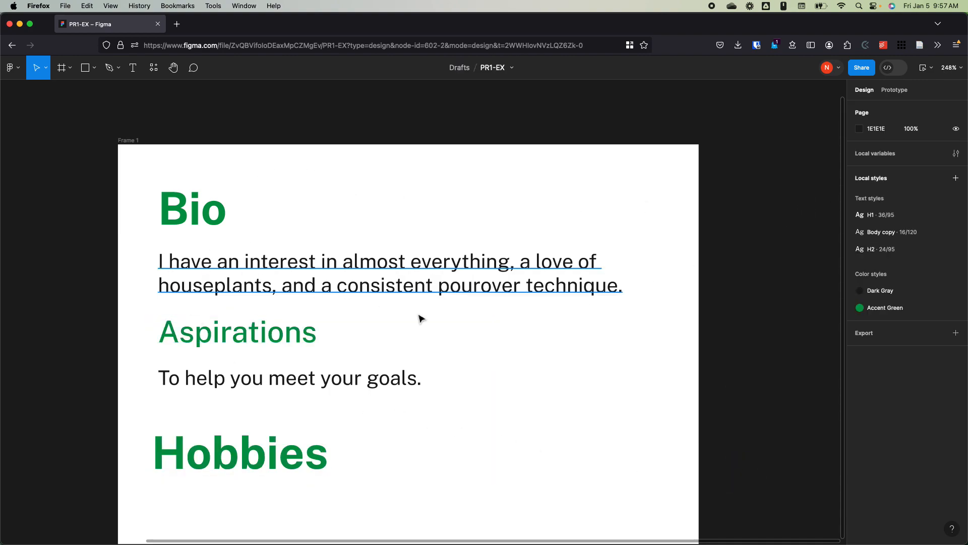
click(218, 218)
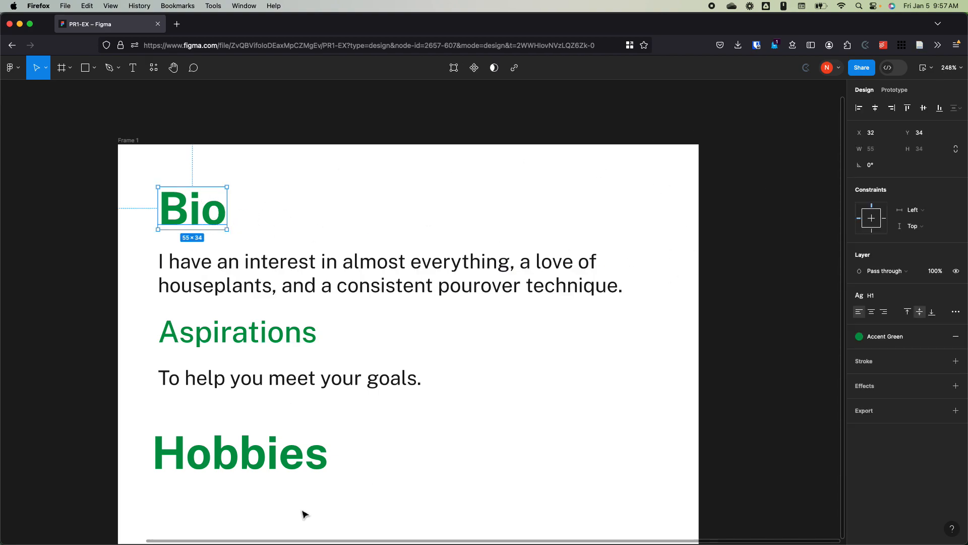
click(763, 262)
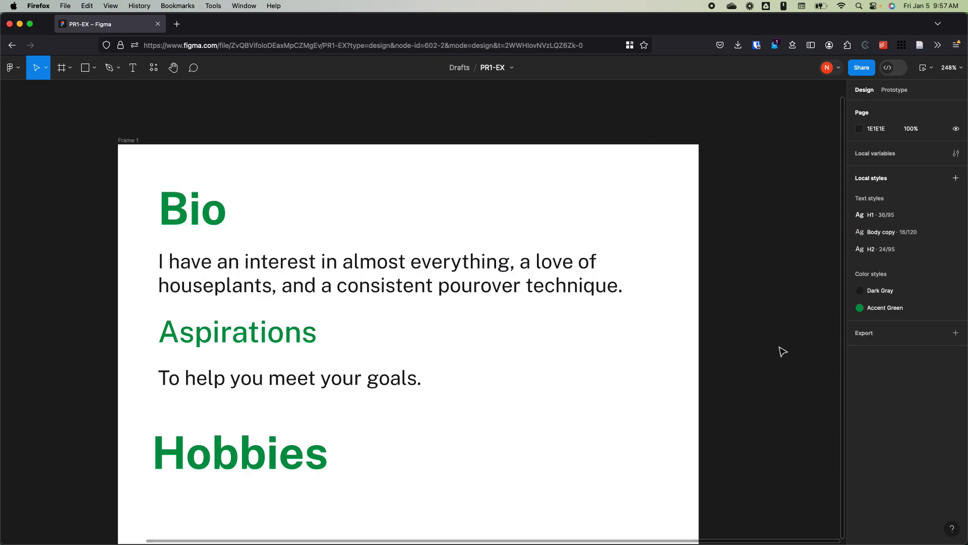